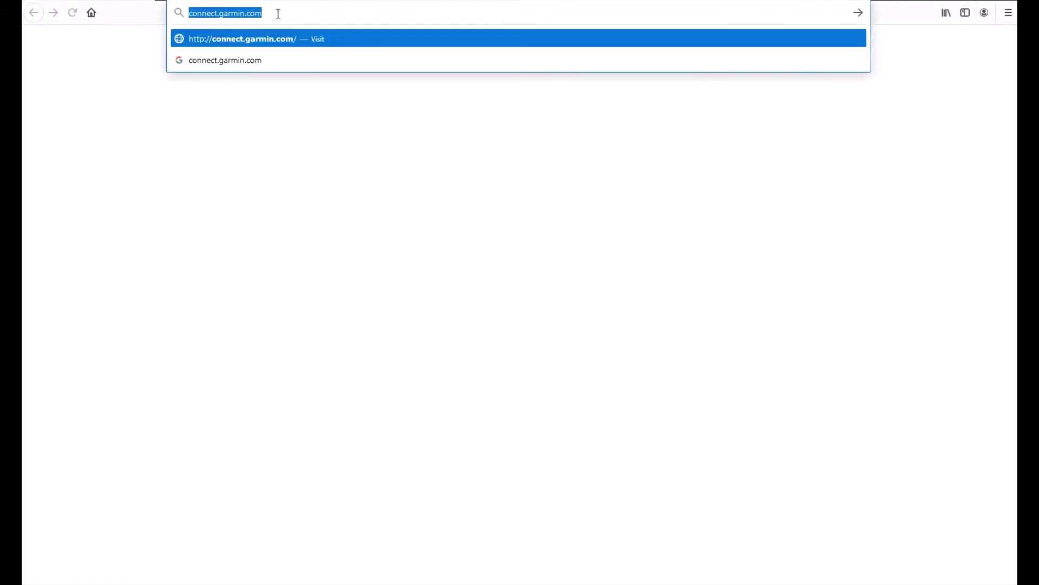
Load connect.garmin.com in Firefox to reach the dashboard with the Instinct Solar card.
{"action": "key", "text": "Return"}
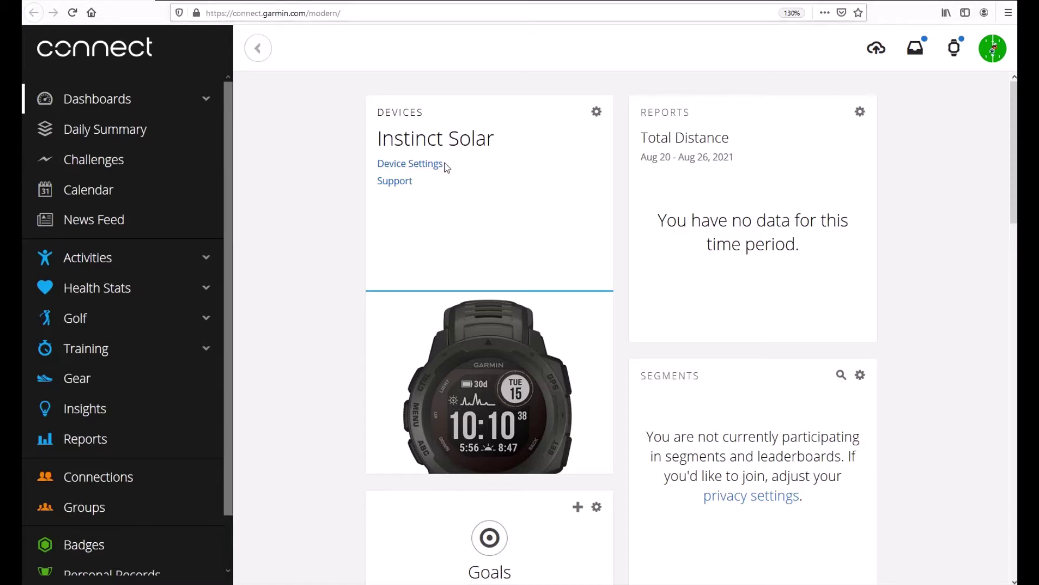
Go to Training > Courses from the left sidebar.
{"action": "left_click", "coordinate": [99, 351]}
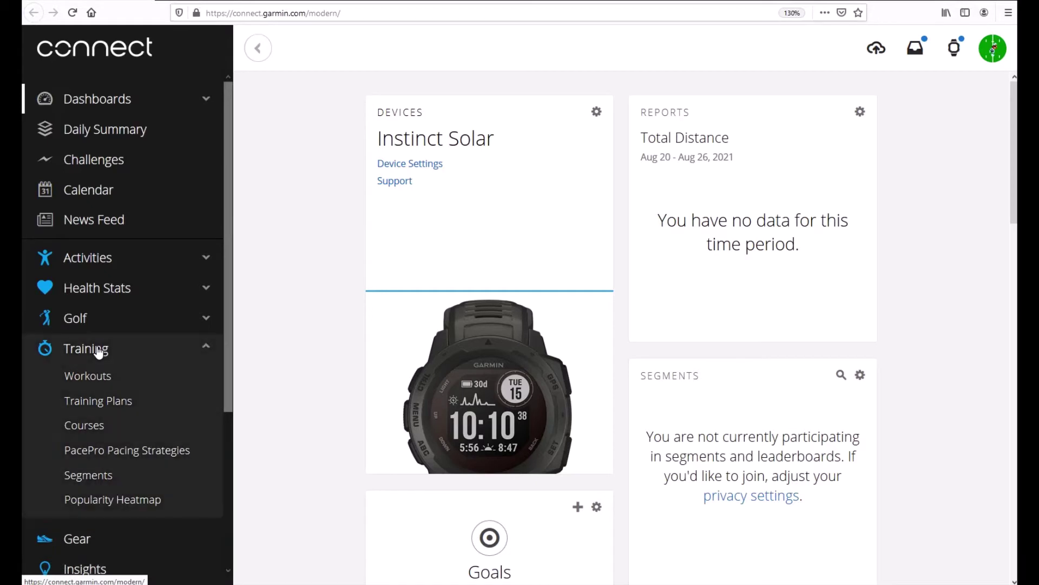
{"action": "left_click", "coordinate": [91, 426]}
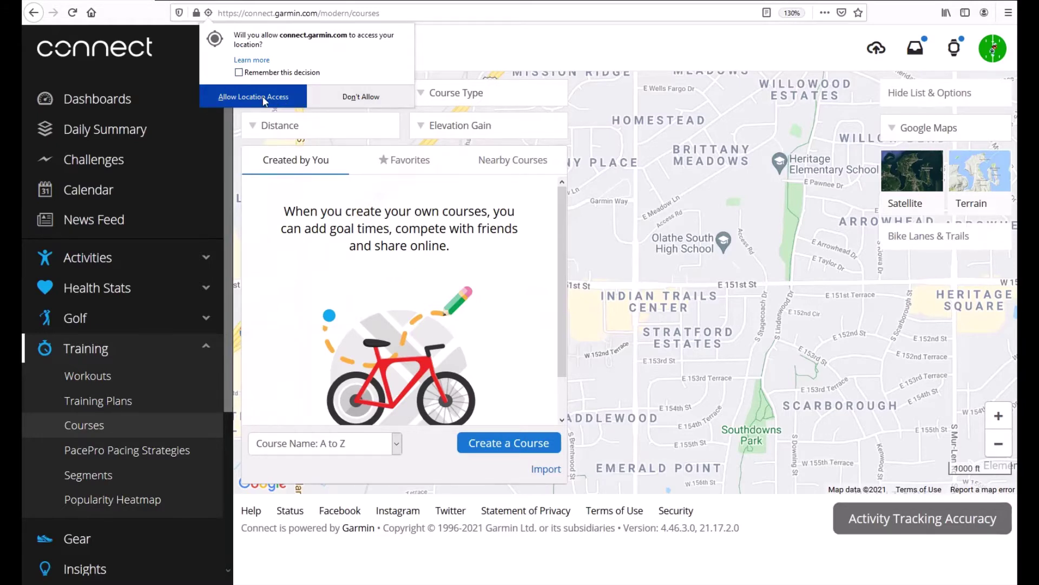
Decline location sharing, search the map for Washington D.C., and pan toward Logan Circle and Dupont.
{"action": "left_click", "coordinate": [384, 102]}
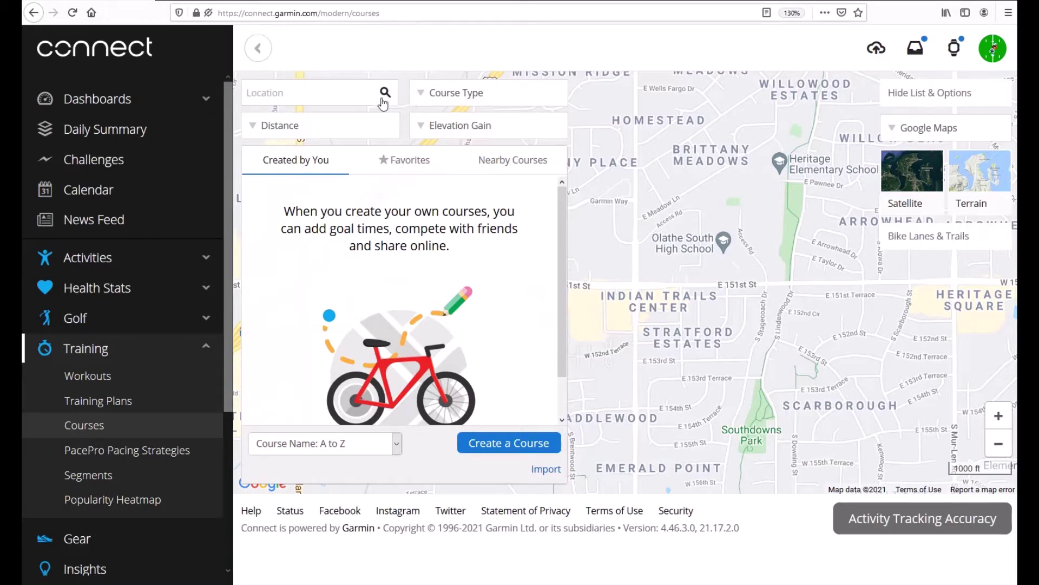
{"action": "left_click", "coordinate": [324, 95]}
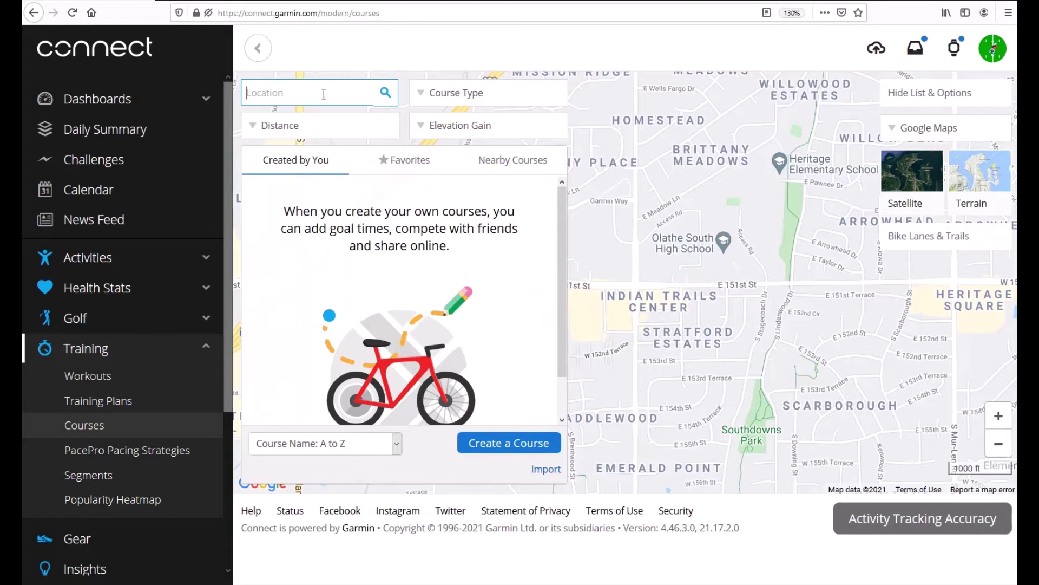
{"action": "type", "text": "Washington D.C."}
{"action": "key", "text": "Return"}
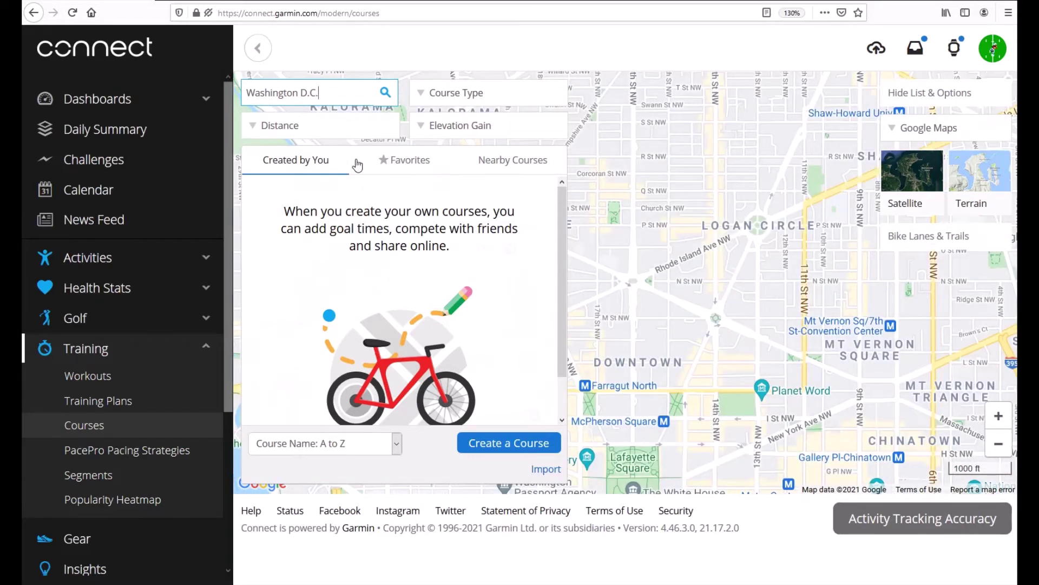
{"action": "left_click_drag", "start_coordinate": [697, 242], "coordinate": [725, 247]}
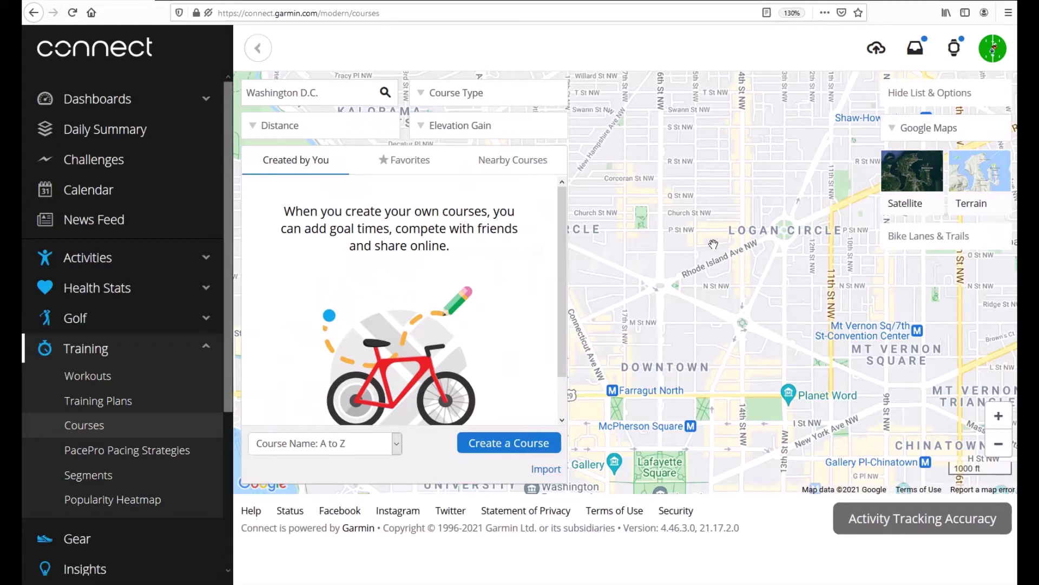
Show Nearby Courses, preview one course starting near Stead Park, then close its details.
{"action": "left_click", "coordinate": [513, 163]}
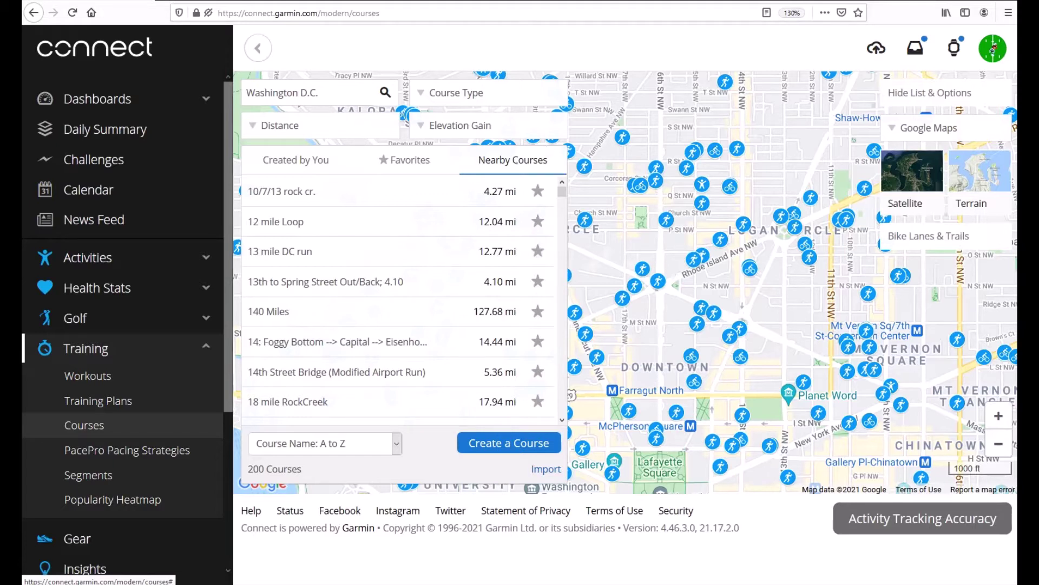
{"action": "left_click", "coordinate": [669, 225]}
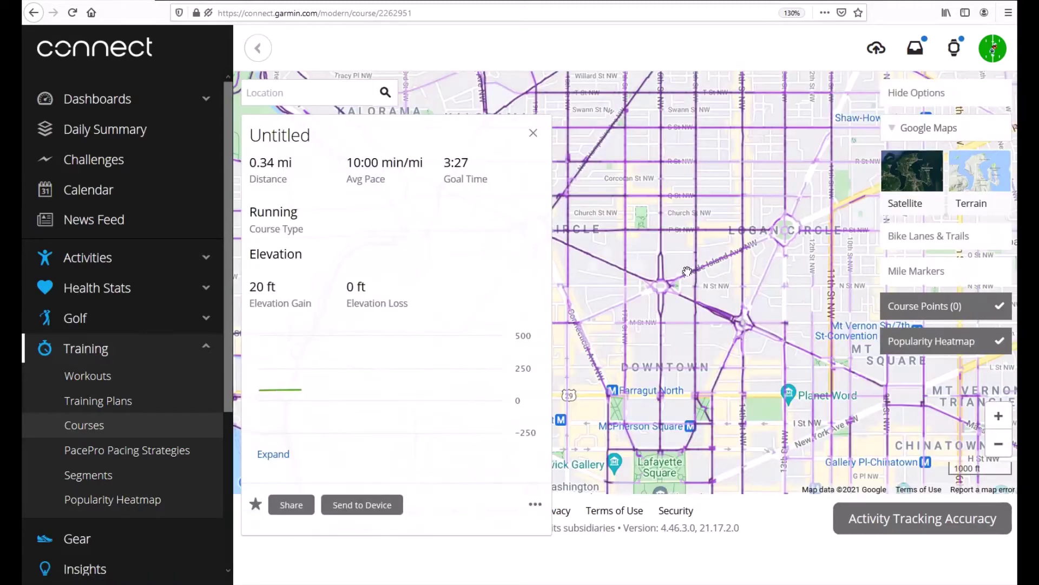
{"action": "left_click_drag", "start_coordinate": [290, 135], "coordinate": [263, 136]}
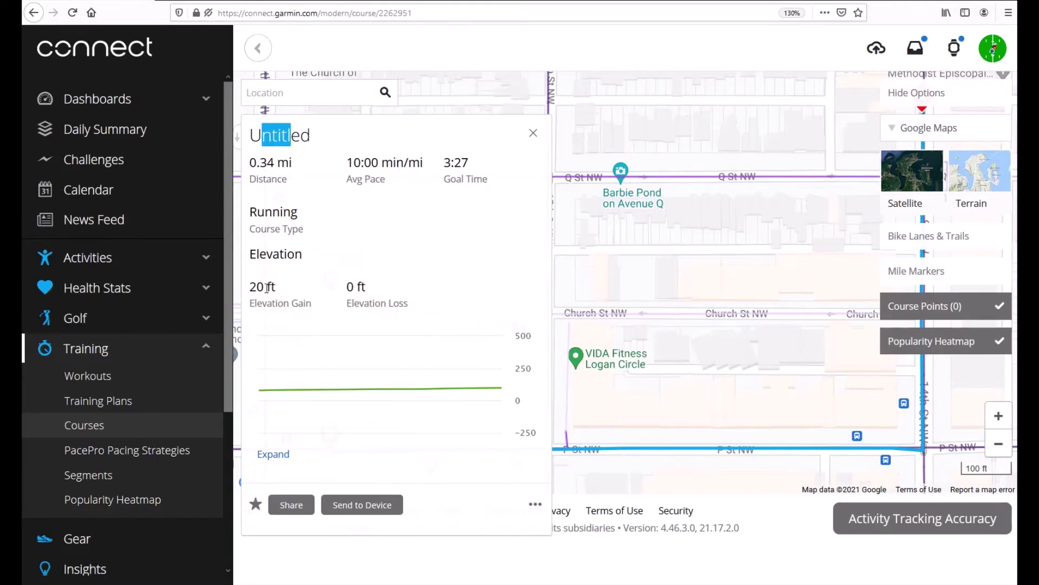
{"action": "left_click_drag", "start_coordinate": [676, 360], "coordinate": [618, 315]}
{"action": "scroll", "coordinate": [645, 310], "scroll_direction": "down", "scroll_amount": 2}
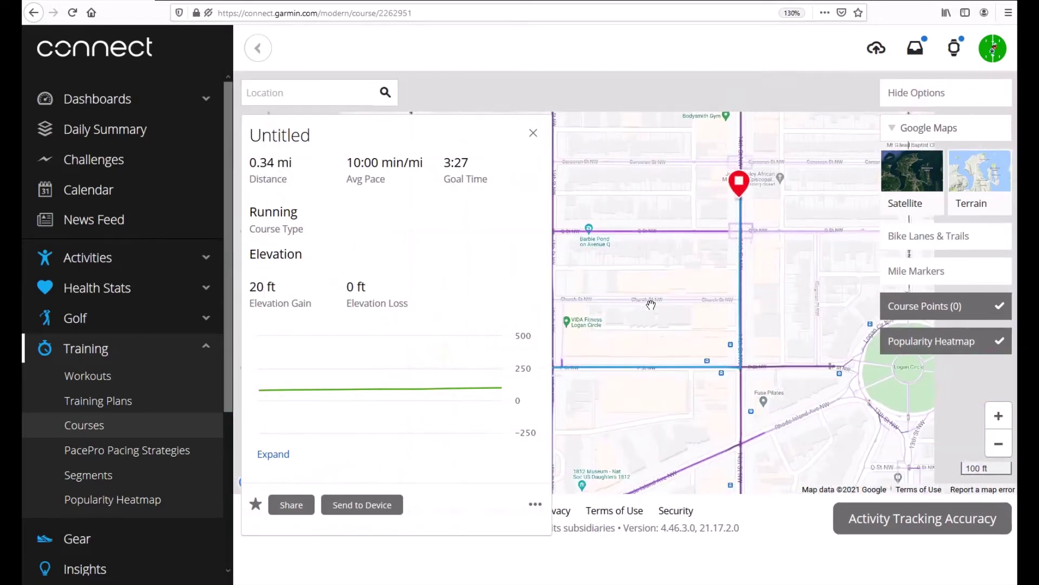
{"action": "left_click_drag", "start_coordinate": [646, 309], "coordinate": [769, 301]}
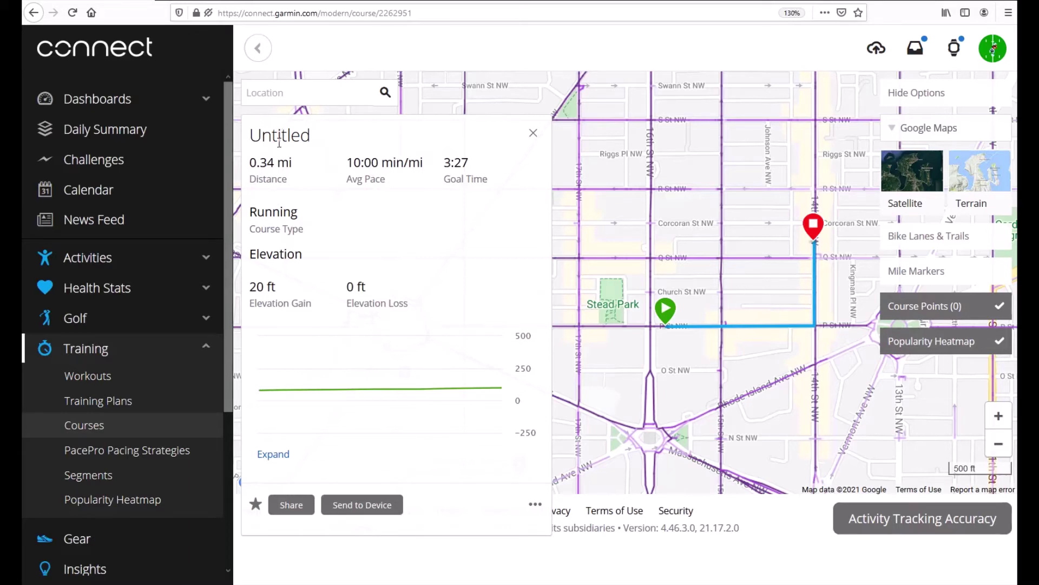
{"action": "left_click", "coordinate": [533, 136]}
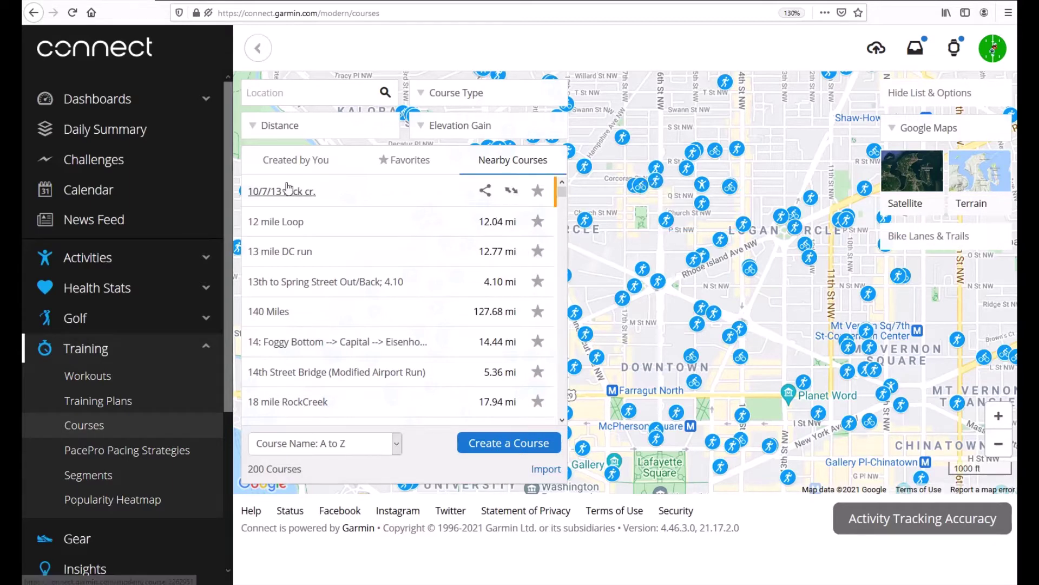
Under Created by You, create a new course of type Other and continue to the editor.
{"action": "left_click", "coordinate": [296, 160]}
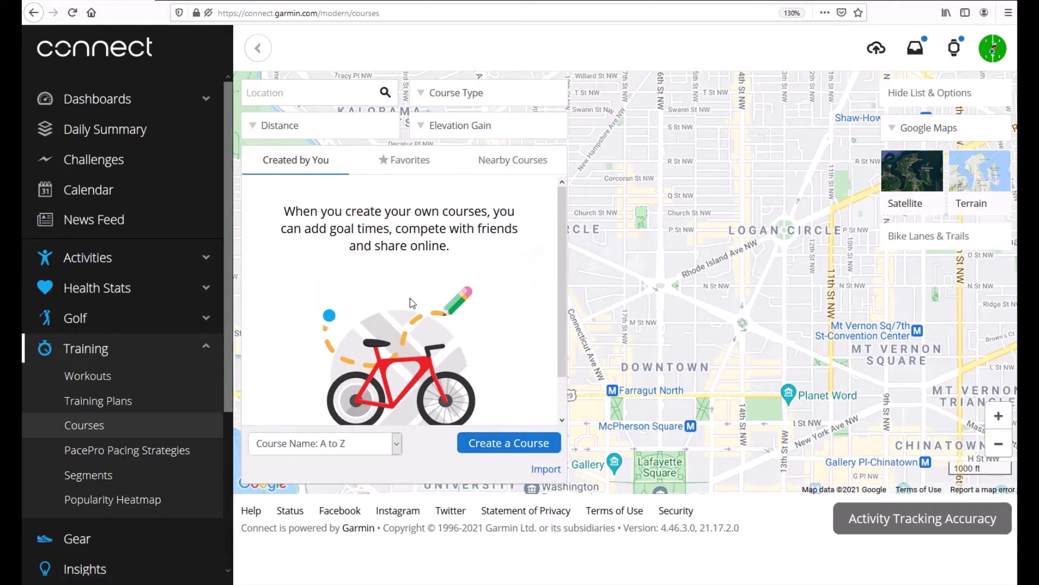
{"action": "left_click", "coordinate": [509, 443]}
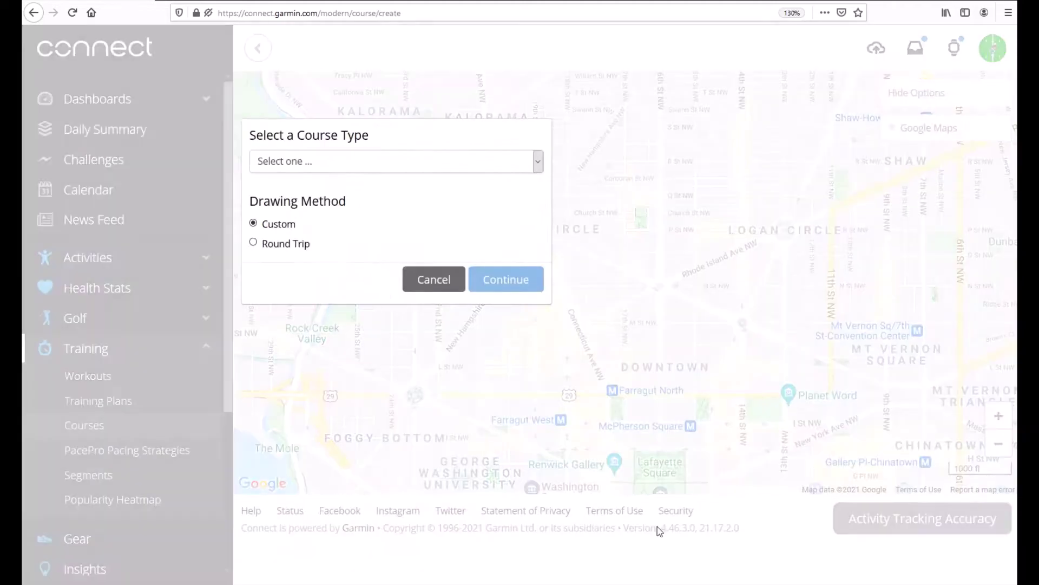
{"action": "left_click", "coordinate": [352, 165]}
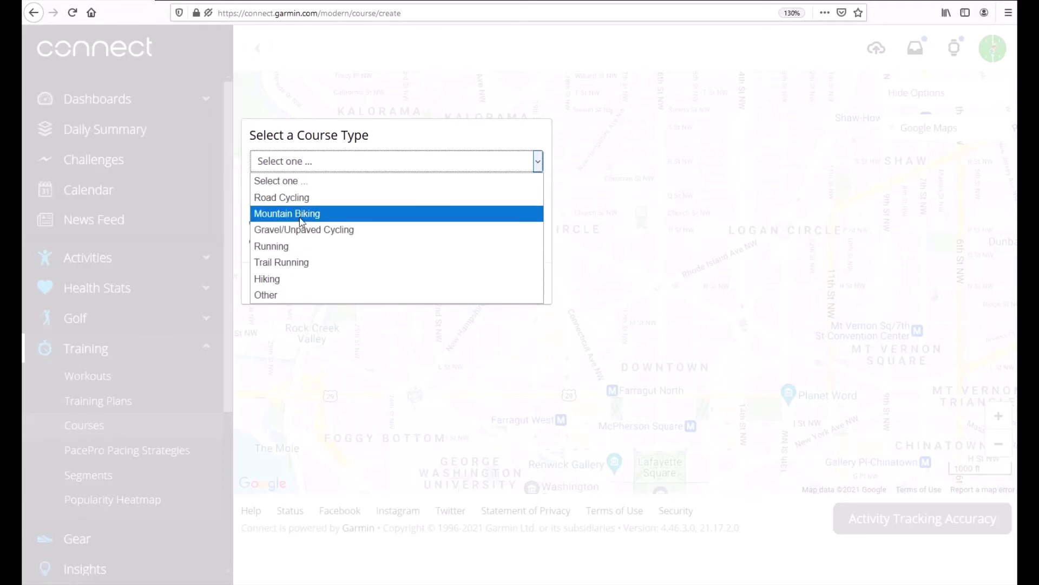
{"action": "left_click", "coordinate": [282, 295]}
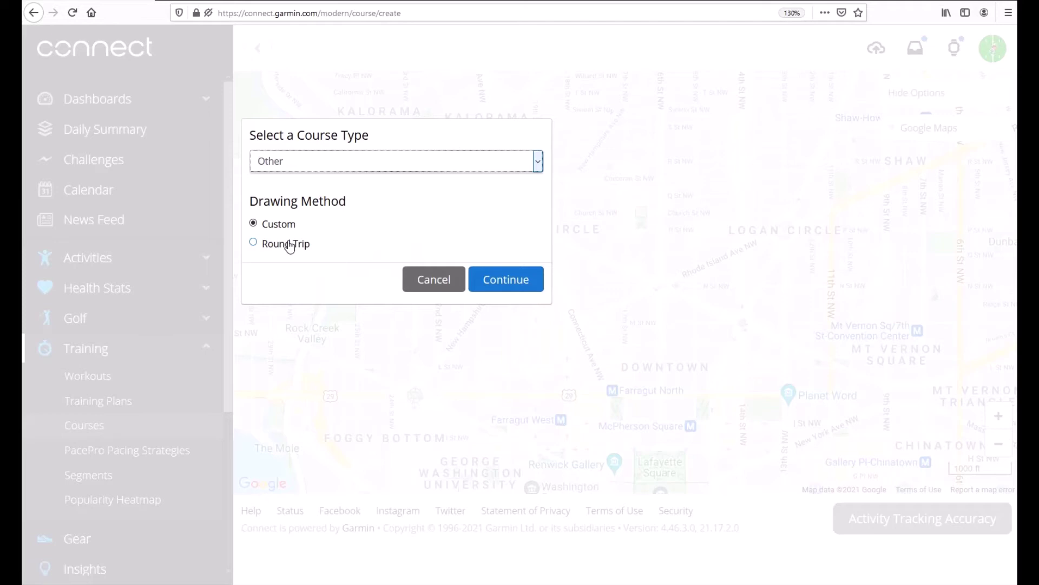
{"action": "left_click", "coordinate": [514, 283]}
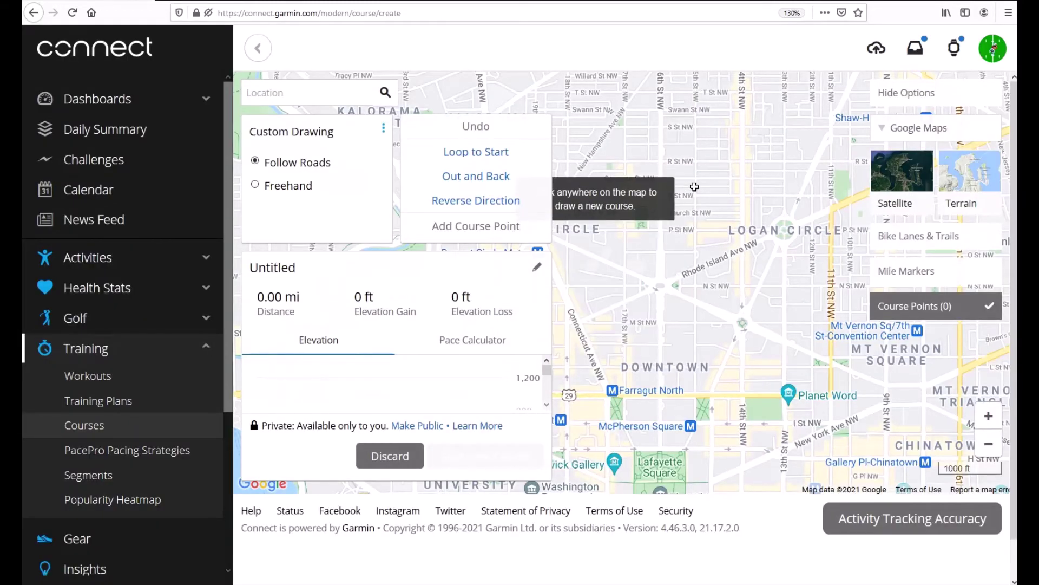
Start the course at Dupont Circle and drag a handle to reshape the road-following route.
{"action": "left_click_drag", "start_coordinate": [693, 208], "coordinate": [779, 163]}
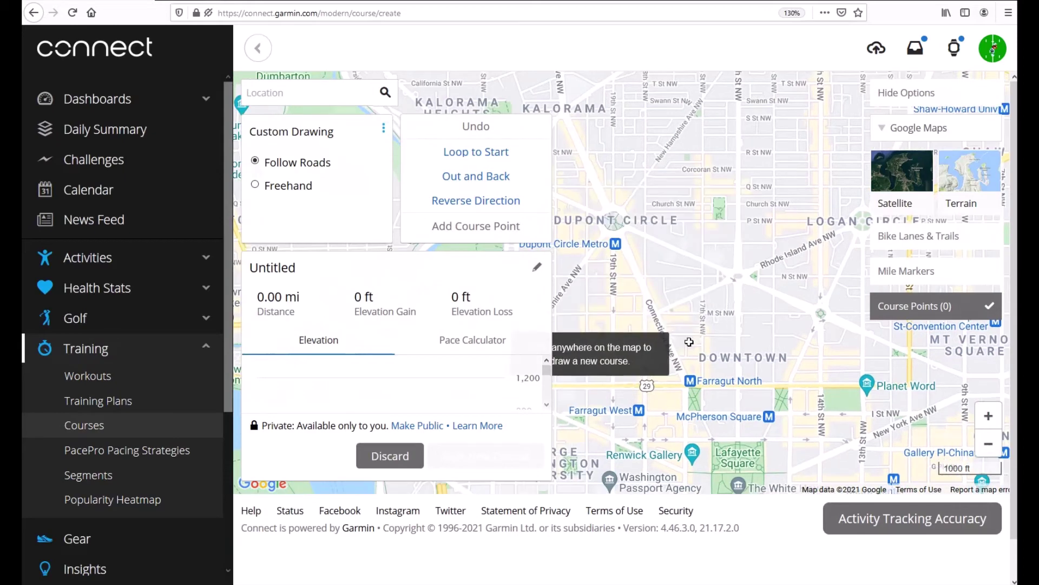
{"action": "left_click_drag", "start_coordinate": [671, 336], "coordinate": [752, 293]}
{"action": "left_click_drag", "start_coordinate": [640, 325], "coordinate": [735, 318]}
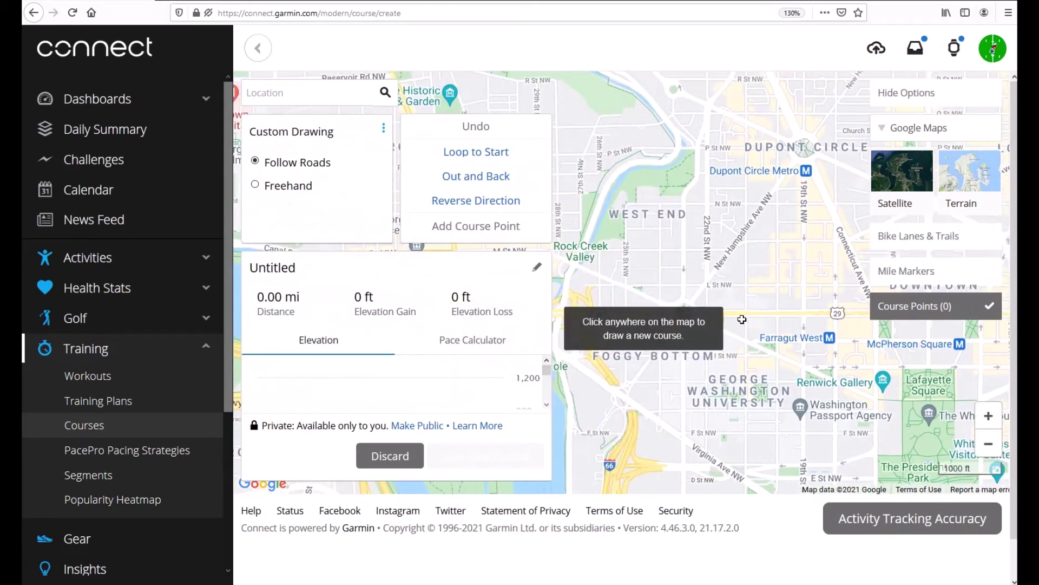
{"action": "left_click_drag", "start_coordinate": [730, 233], "coordinate": [719, 334]}
{"action": "left_click_drag", "start_coordinate": [689, 159], "coordinate": [733, 211]}
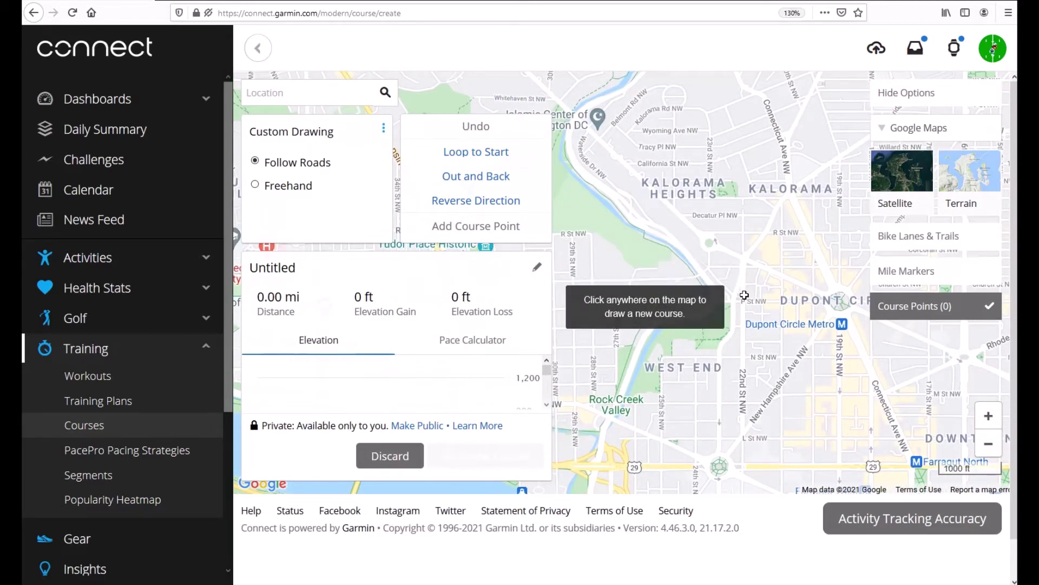
{"action": "left_click_drag", "start_coordinate": [774, 325], "coordinate": [742, 309]}
{"action": "left_click_drag", "start_coordinate": [778, 346], "coordinate": [734, 310]}
{"action": "left_click", "coordinate": [757, 248]}
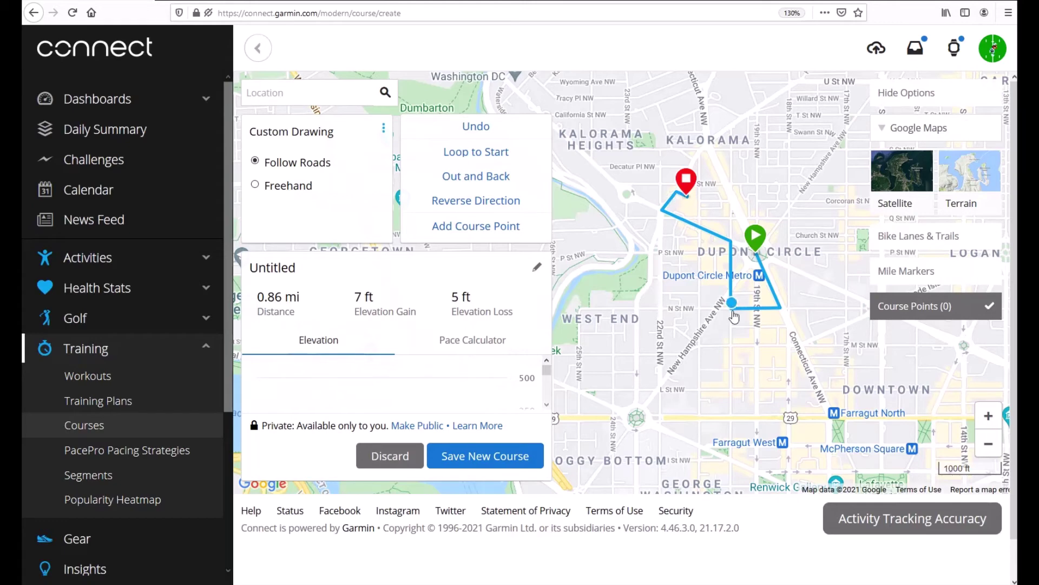
{"action": "left_click_drag", "start_coordinate": [733, 316], "coordinate": [758, 288]}
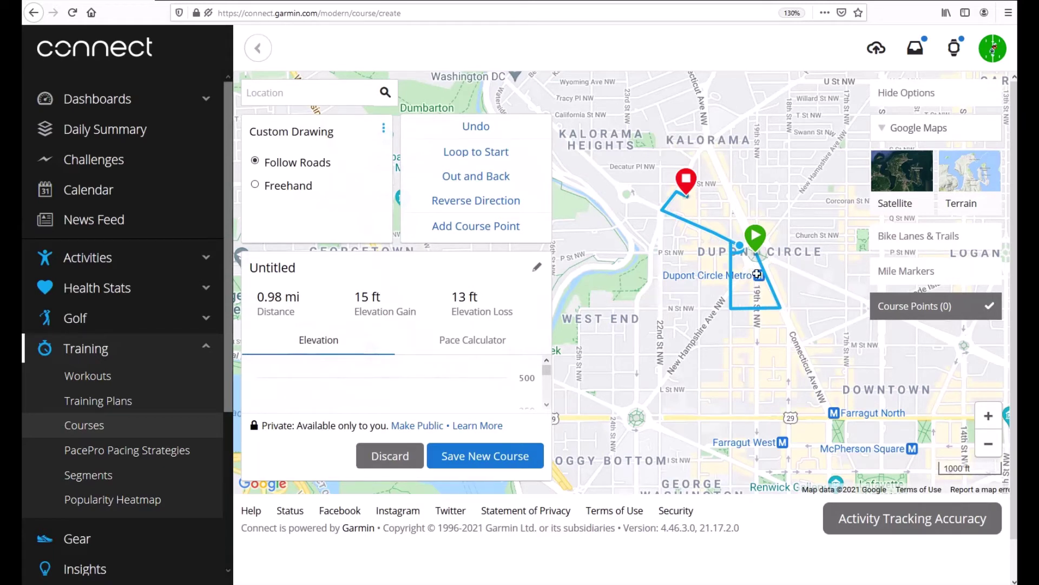
Undo the road route, switch to Freehand, and try a line to R St NW before removing it.
{"action": "left_click", "coordinate": [476, 128]}
{"action": "left_click", "coordinate": [477, 128]}
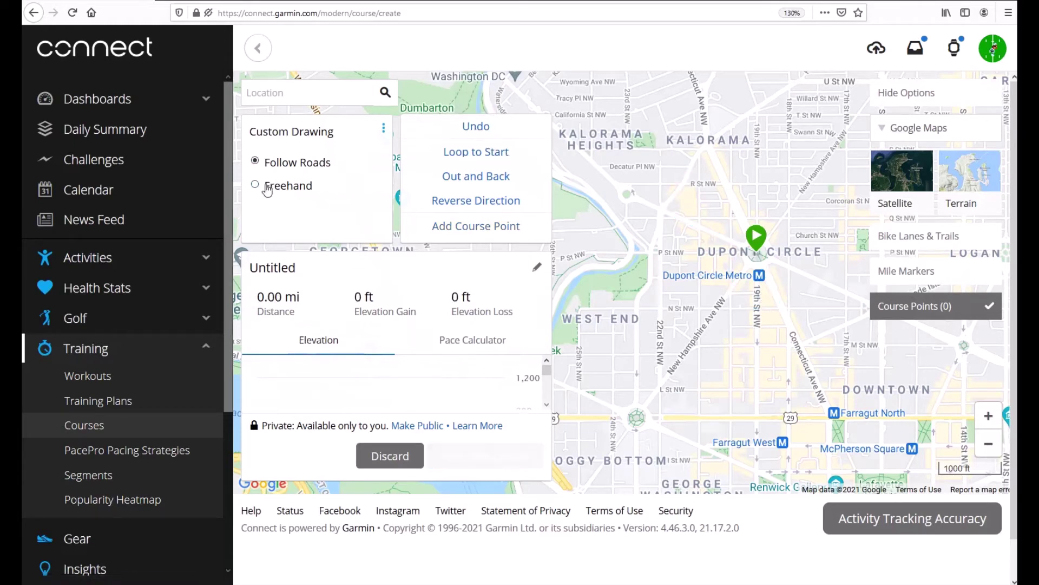
{"action": "left_click", "coordinate": [255, 185]}
{"action": "left_click", "coordinate": [689, 189]}
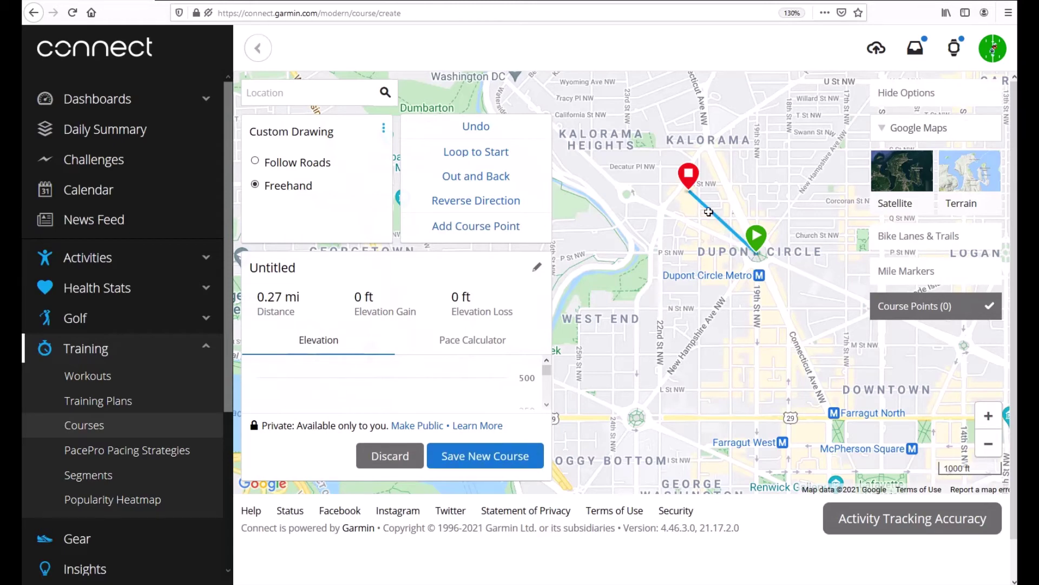
{"action": "mouse_move", "coordinate": [711, 217]}
{"action": "key", "text": "ctrl+plus"}
{"action": "scroll", "coordinate": [703, 189], "scroll_direction": "up", "scroll_amount": 1}
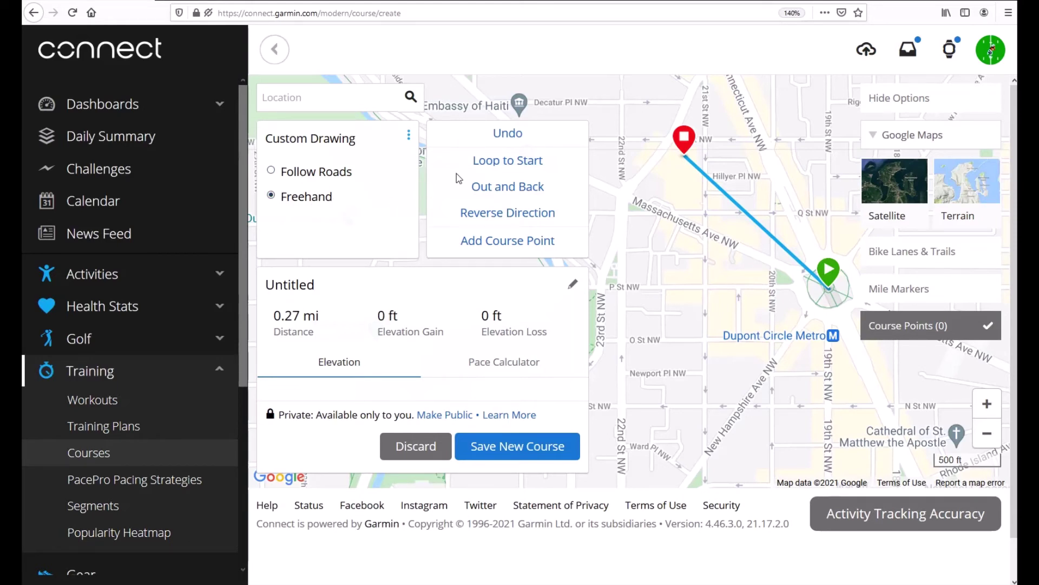
{"action": "left_click", "coordinate": [510, 139]}
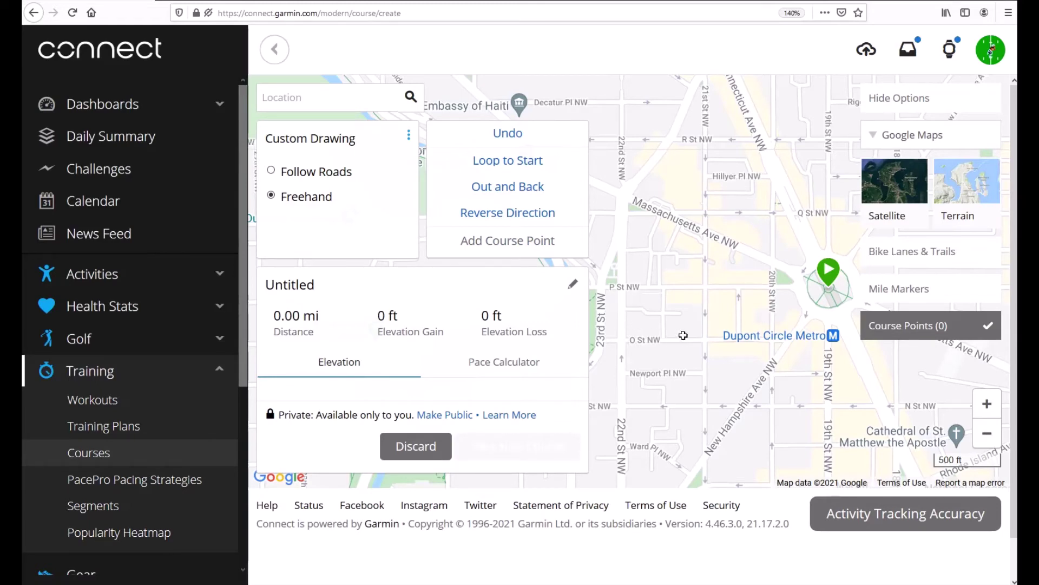
Draw freehand legs from Dupont Circle north to Kalorama and Rock Creek, totalling 0.88 mi.
{"action": "left_click_drag", "start_coordinate": [713, 316], "coordinate": [753, 369]}
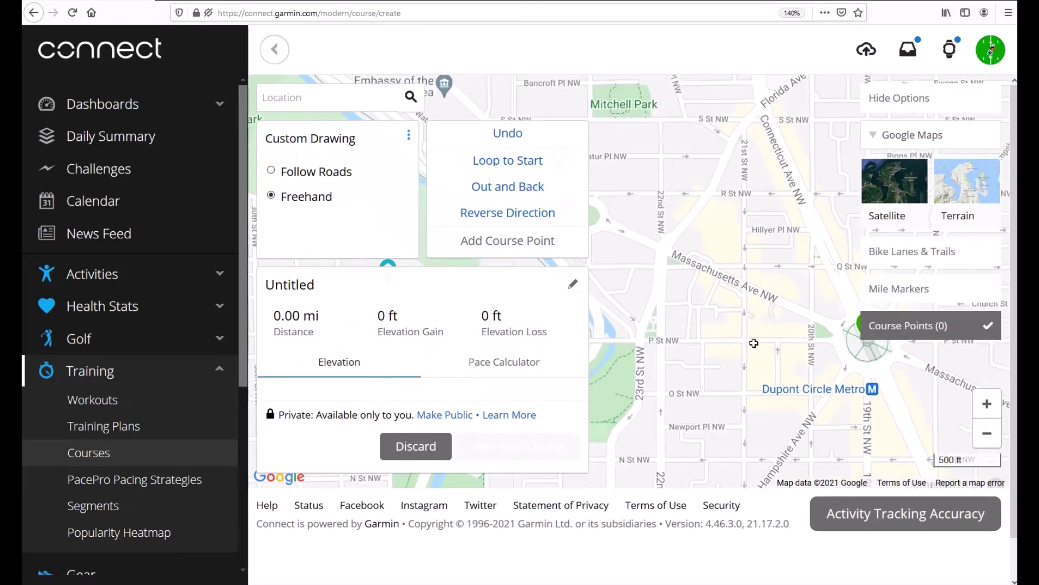
{"action": "scroll", "coordinate": [754, 343], "scroll_direction": "down", "scroll_amount": 1}
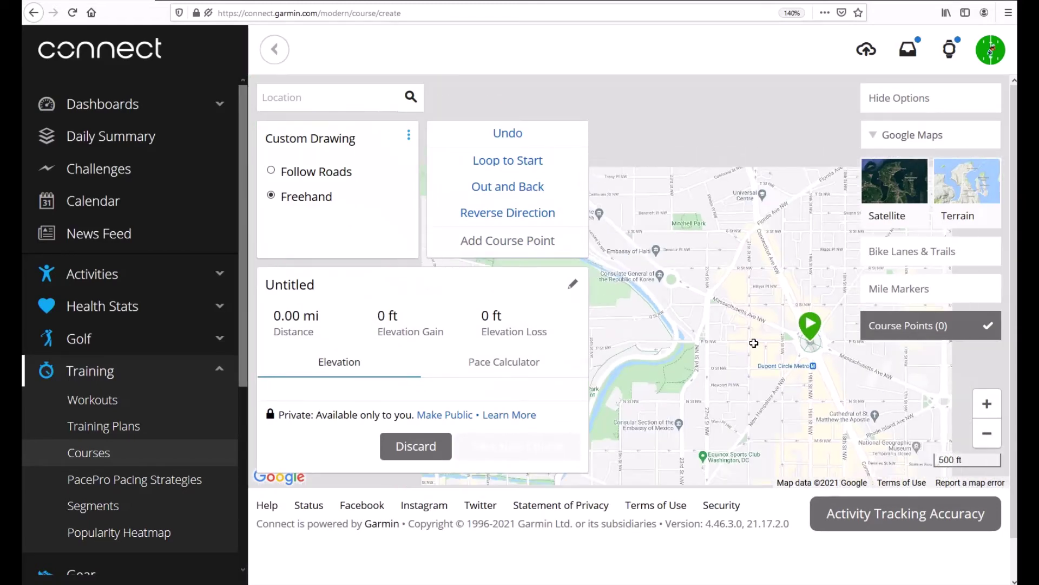
{"action": "left_click", "coordinate": [759, 221]}
{"action": "mouse_move", "coordinate": [745, 290]}
{"action": "left_mouse_down"}
{"action": "mouse_move", "coordinate": [770, 349]}
{"action": "mouse_move", "coordinate": [792, 363]}
{"action": "left_mouse_up"}
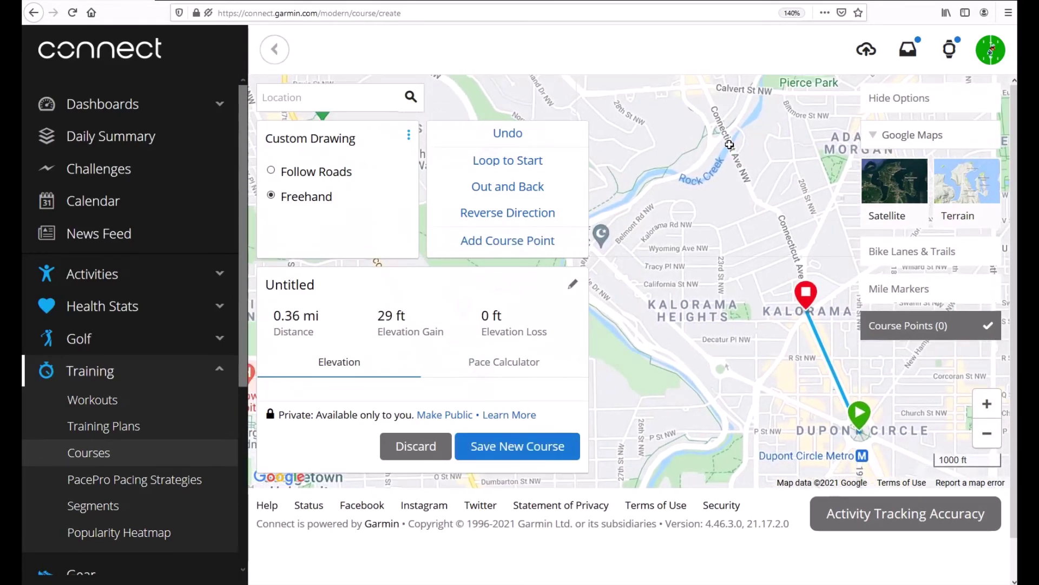
{"action": "left_click", "coordinate": [729, 143]}
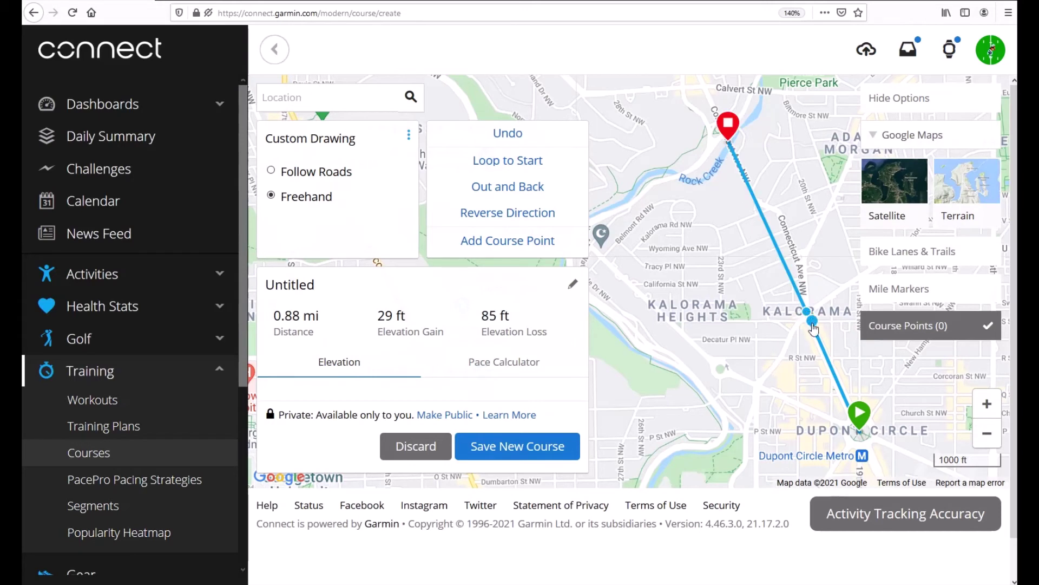
{"action": "double_click", "coordinate": [293, 319]}
Undo the Rock Creek leg and extend via Florida Ave and U St/16th St to Logan Circle (1.52 mi).
{"action": "left_click", "coordinate": [498, 140]}
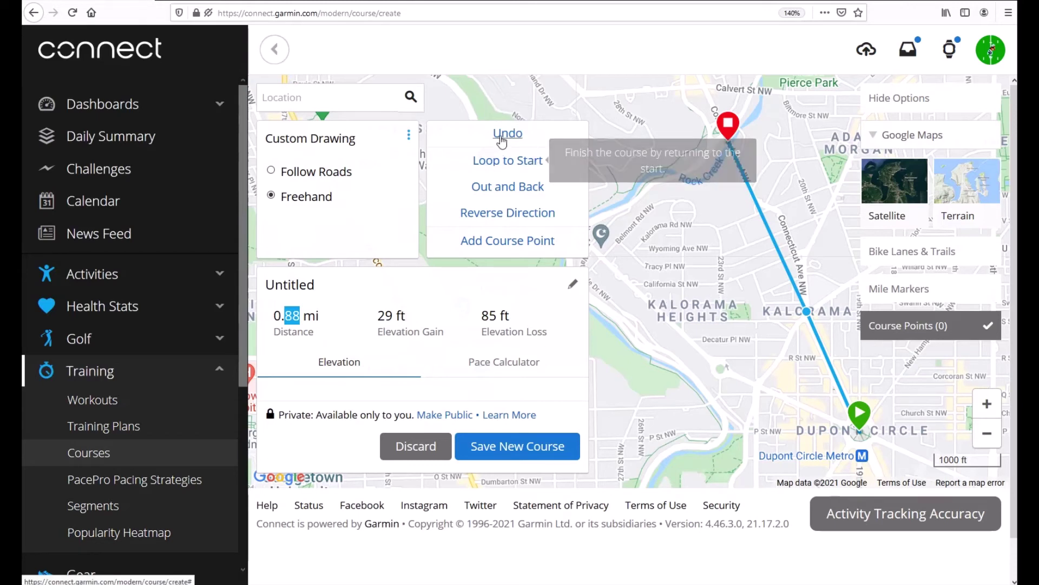
{"action": "left_click_drag", "start_coordinate": [726, 245], "coordinate": [632, 244]}
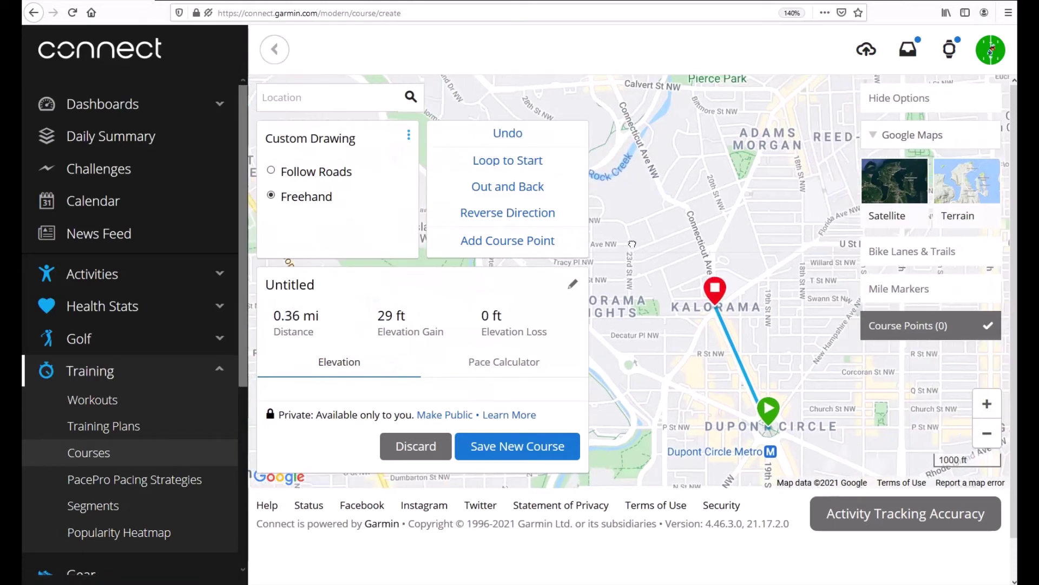
{"action": "left_click", "coordinate": [819, 242]}
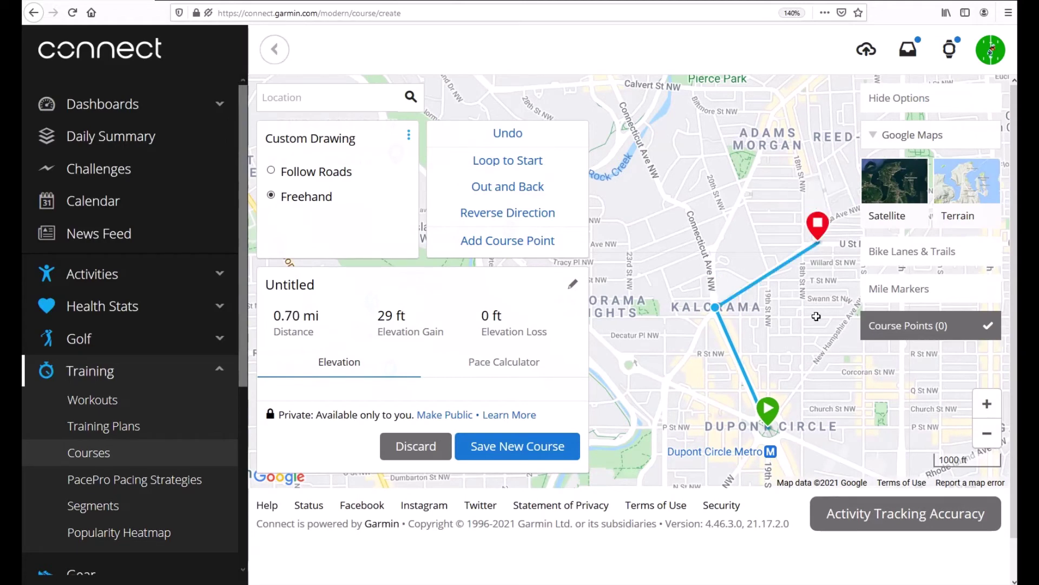
{"action": "left_click_drag", "start_coordinate": [817, 316], "coordinate": [701, 250]}
{"action": "left_click", "coordinate": [786, 182]}
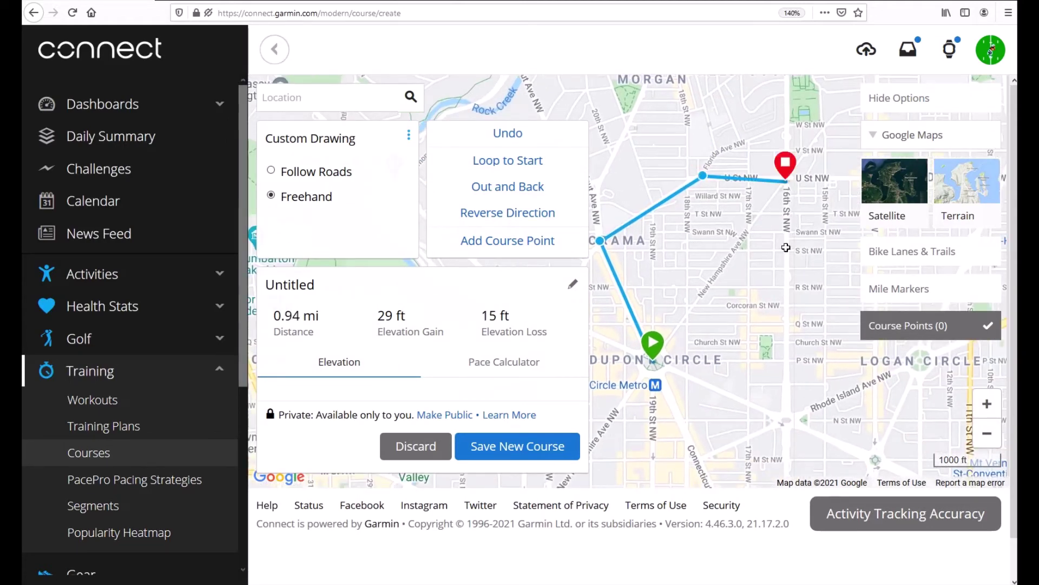
{"action": "left_click_drag", "start_coordinate": [789, 362], "coordinate": [715, 340]}
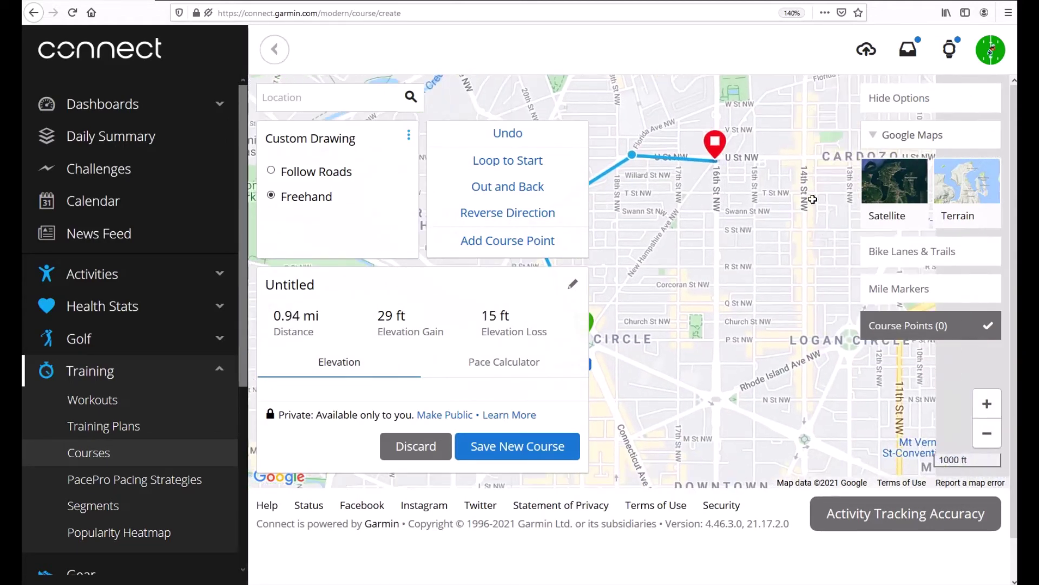
{"action": "left_click", "coordinate": [803, 349]}
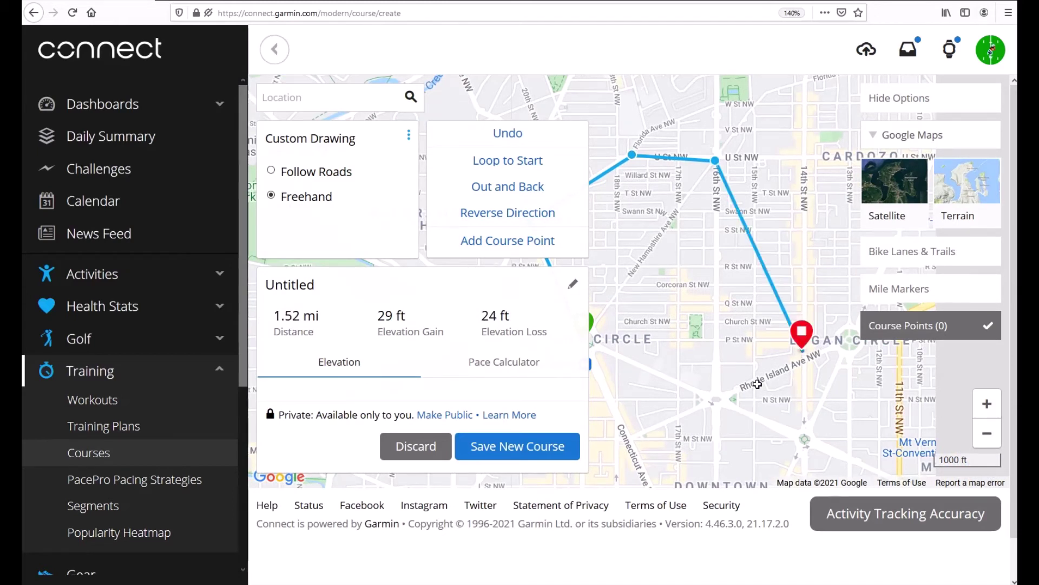
{"action": "left_click_drag", "start_coordinate": [713, 359], "coordinate": [770, 344]}
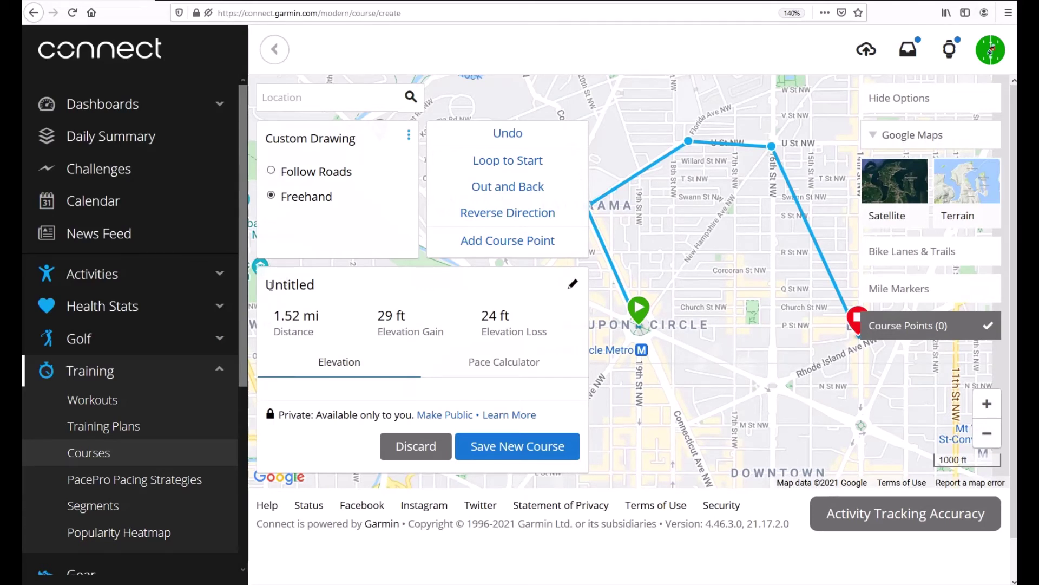
{"action": "left_click_drag", "start_coordinate": [270, 285], "coordinate": [314, 289]}
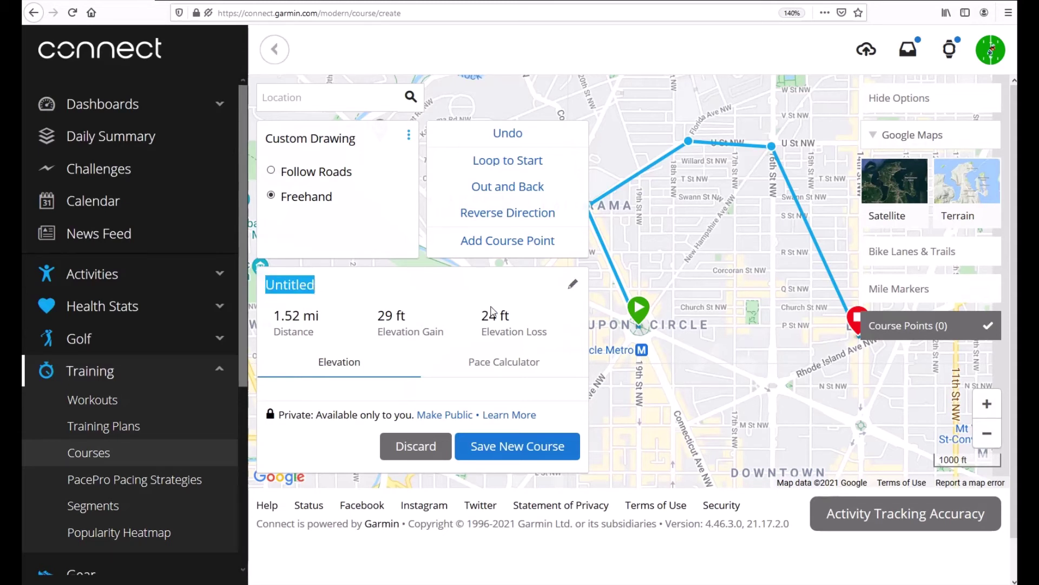
Change the course title from Untitled to 'Washington Tour' and confirm it.
{"action": "left_click", "coordinate": [574, 285]}
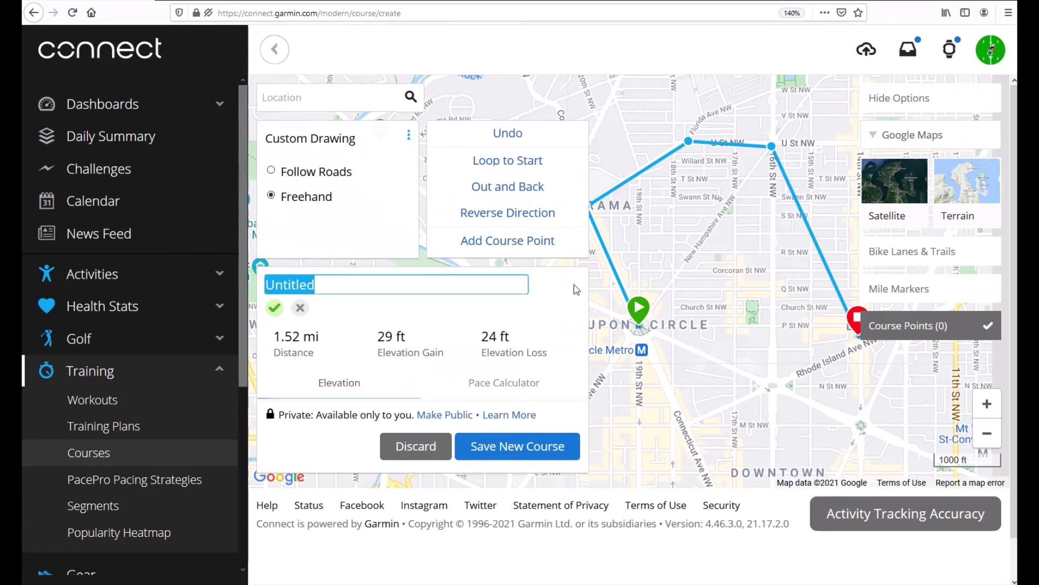
{"action": "type", "text": "Washing"}
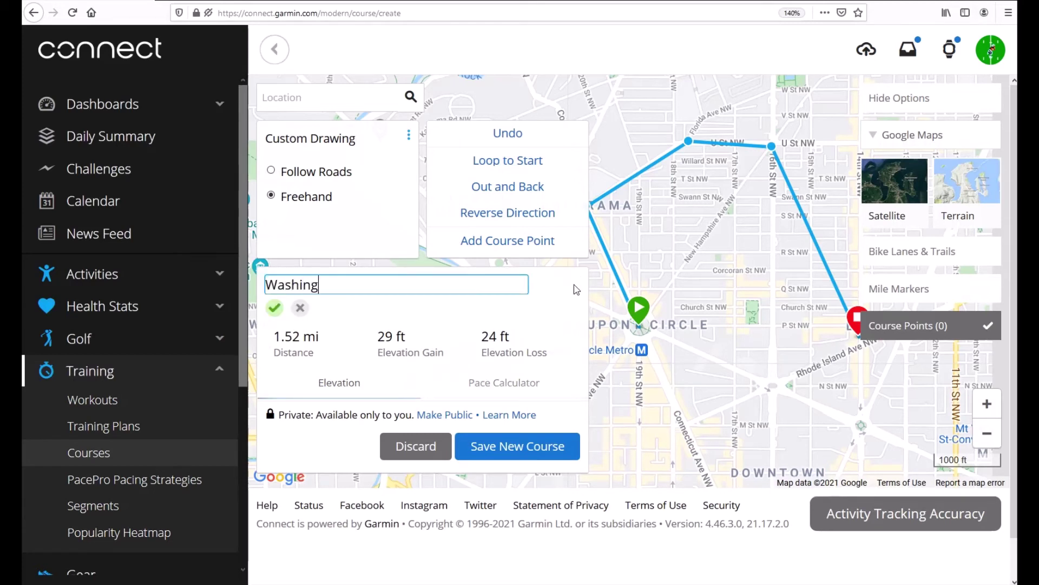
{"action": "type", "text": "ton Tour"}
{"action": "left_click", "coordinate": [274, 308]}
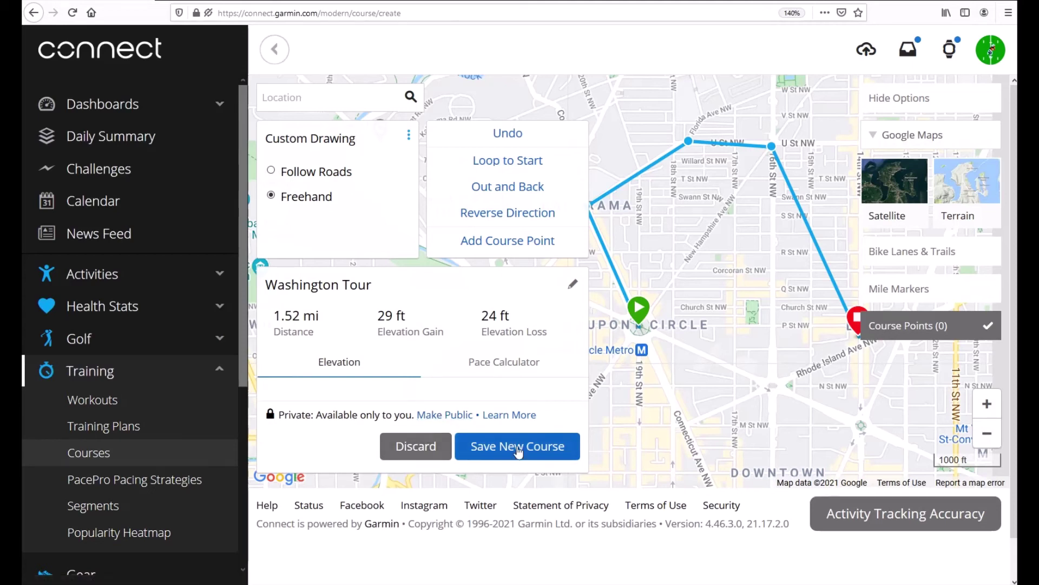
Save Washington Tour as a new course, review the route, and close the details panel.
{"action": "left_click", "coordinate": [490, 446]}
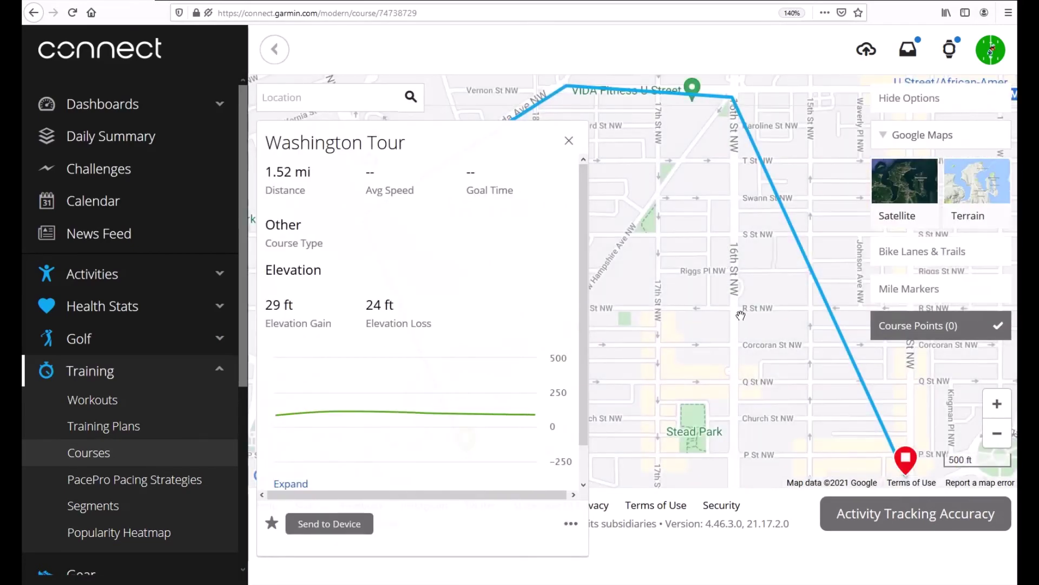
{"action": "left_click_drag", "start_coordinate": [728, 325], "coordinate": [779, 378]}
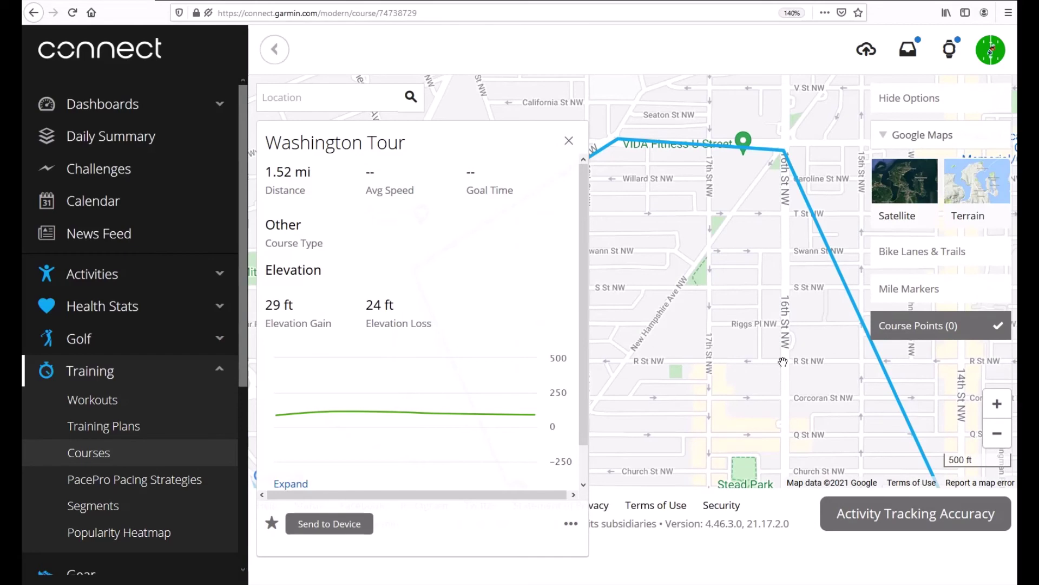
{"action": "scroll", "coordinate": [751, 305], "scroll_direction": "down", "scroll_amount": 1}
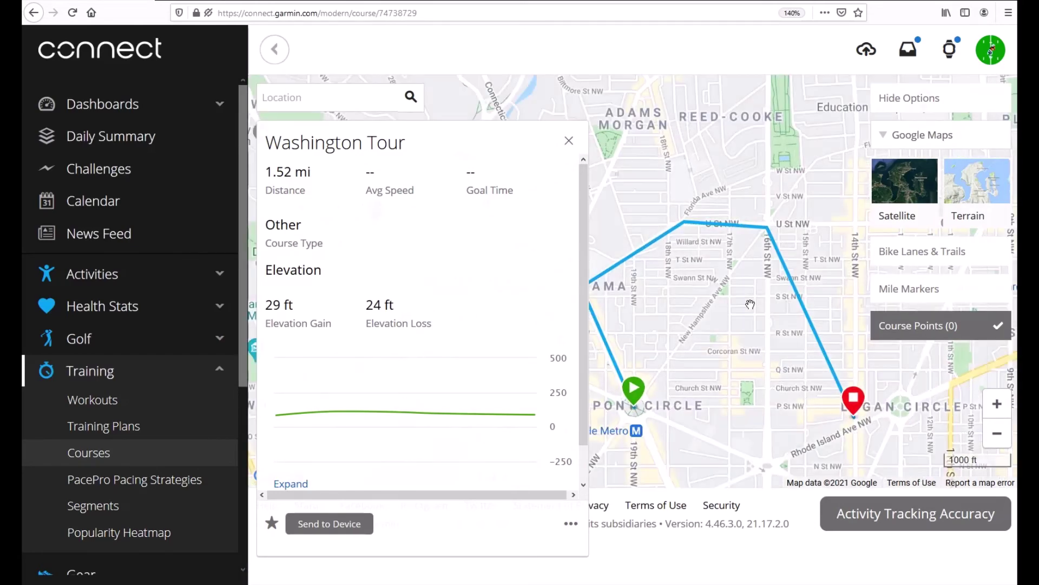
{"action": "scroll", "coordinate": [750, 304], "scroll_direction": "up", "scroll_amount": 1}
{"action": "scroll", "coordinate": [750, 304], "scroll_direction": "down", "scroll_amount": 1}
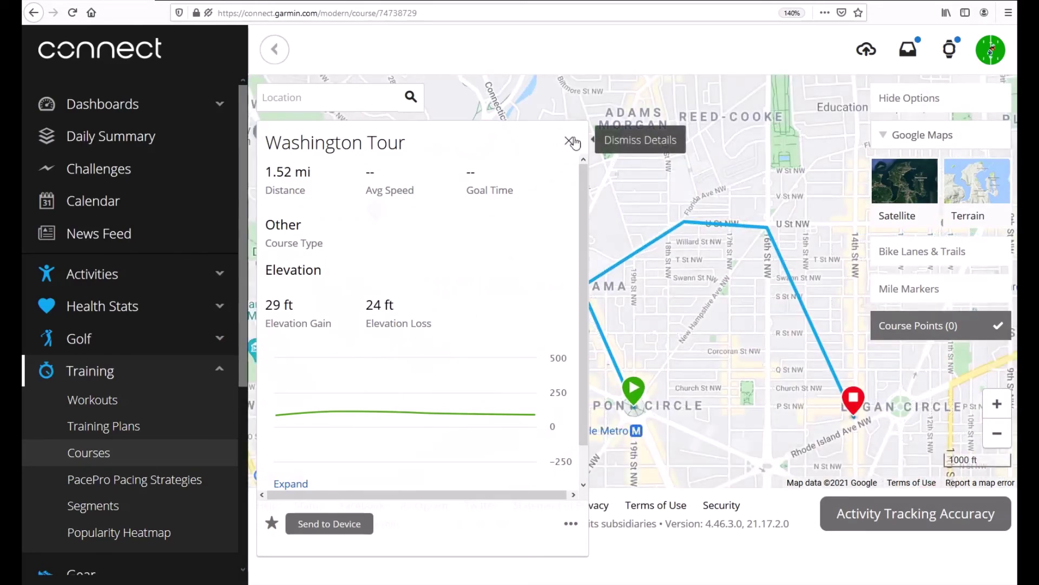
{"action": "left_click", "coordinate": [571, 142]}
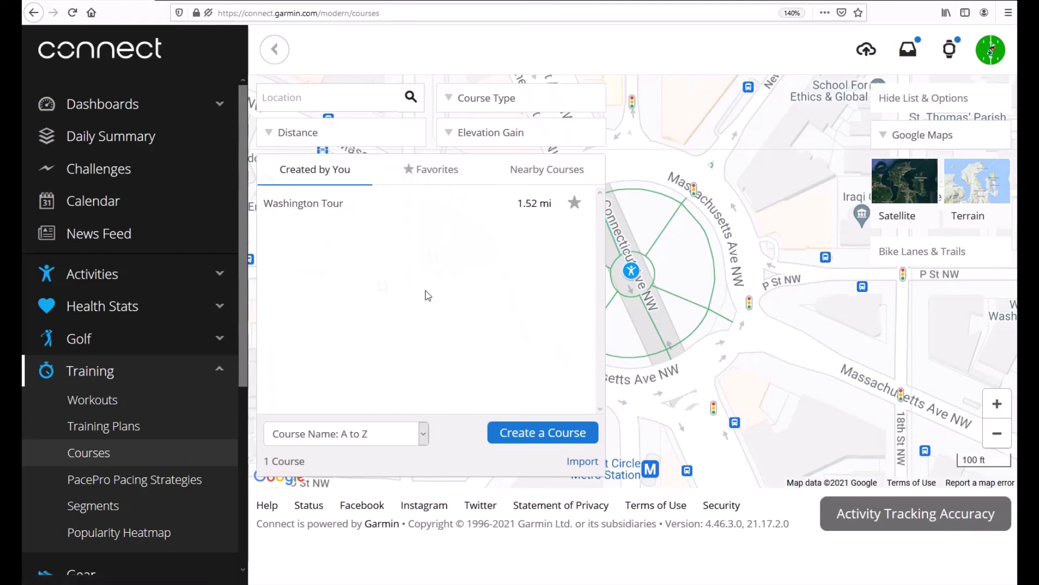
Open the Washington Tour course and start sending it to the Instinct Solar watch.
{"action": "left_click", "coordinate": [343, 210]}
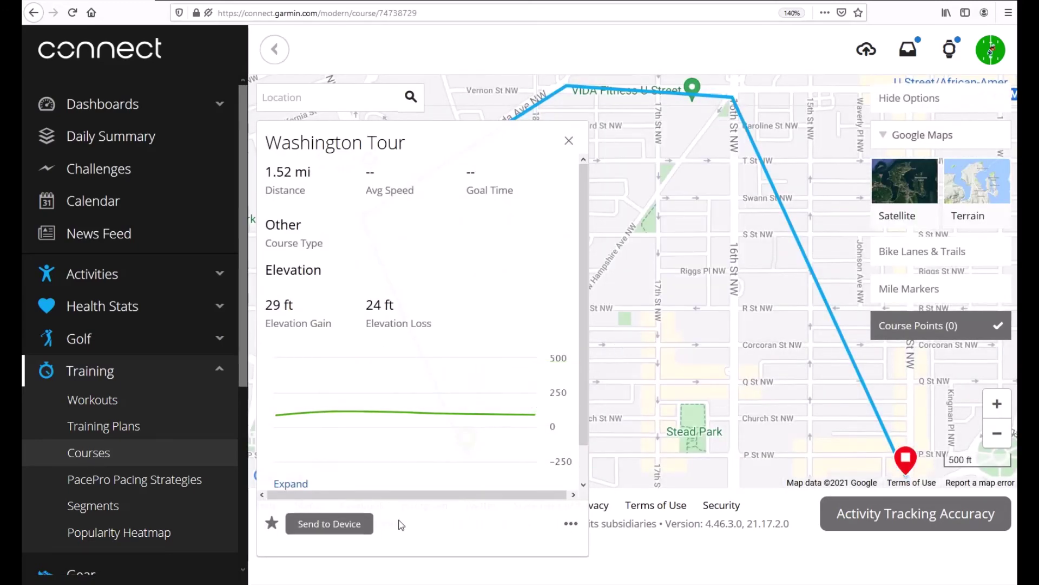
{"action": "left_click", "coordinate": [350, 526]}
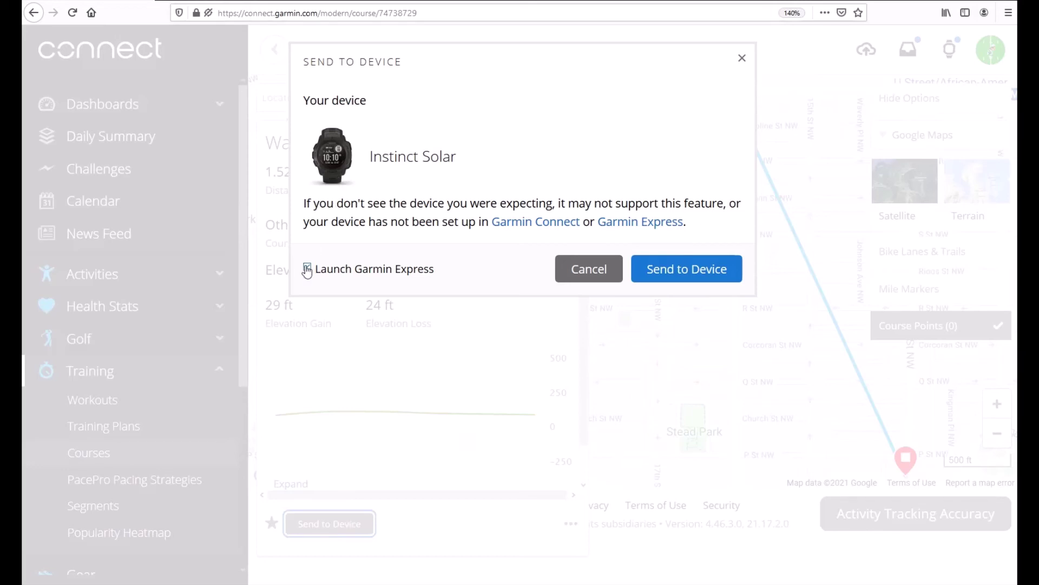
Send Washington Tour to the Instinct Solar with Launch Garmin Express unchecked.
{"action": "left_click", "coordinate": [307, 268]}
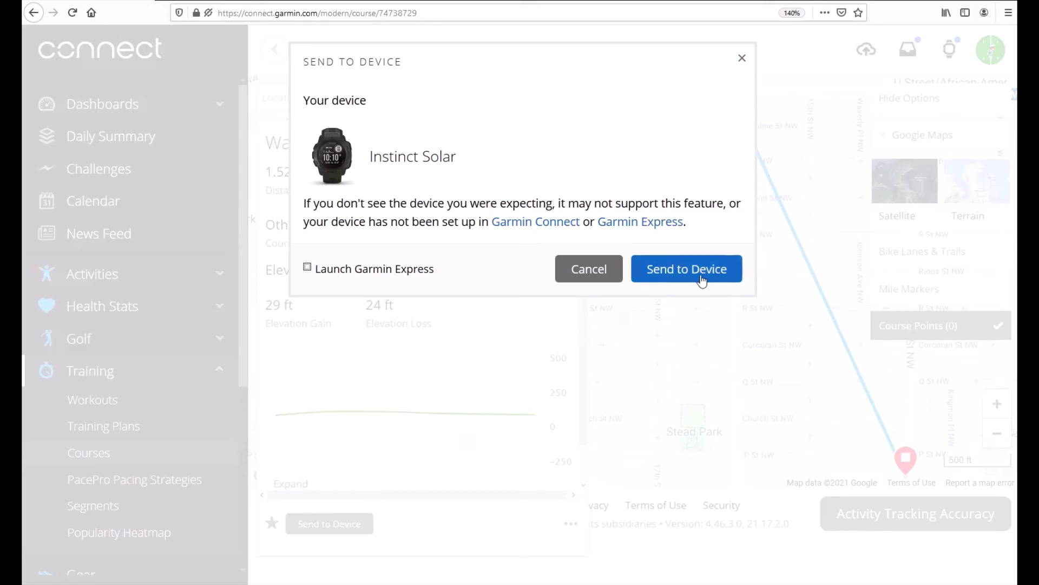
{"action": "left_click", "coordinate": [702, 280]}
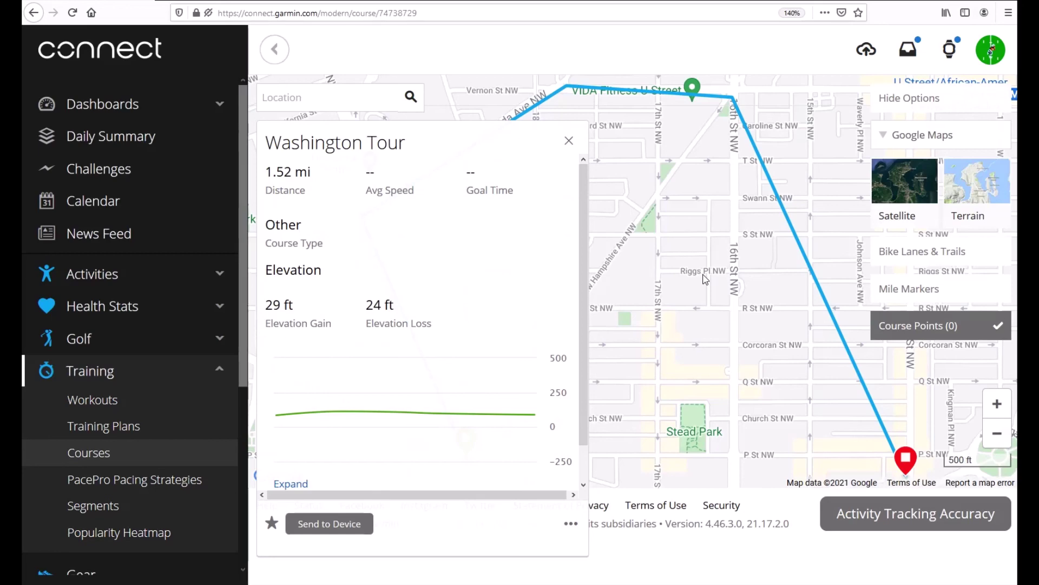
Star the Washington Tour course as a favourite, then delete it from the Courses list.
{"action": "left_click", "coordinate": [569, 141]}
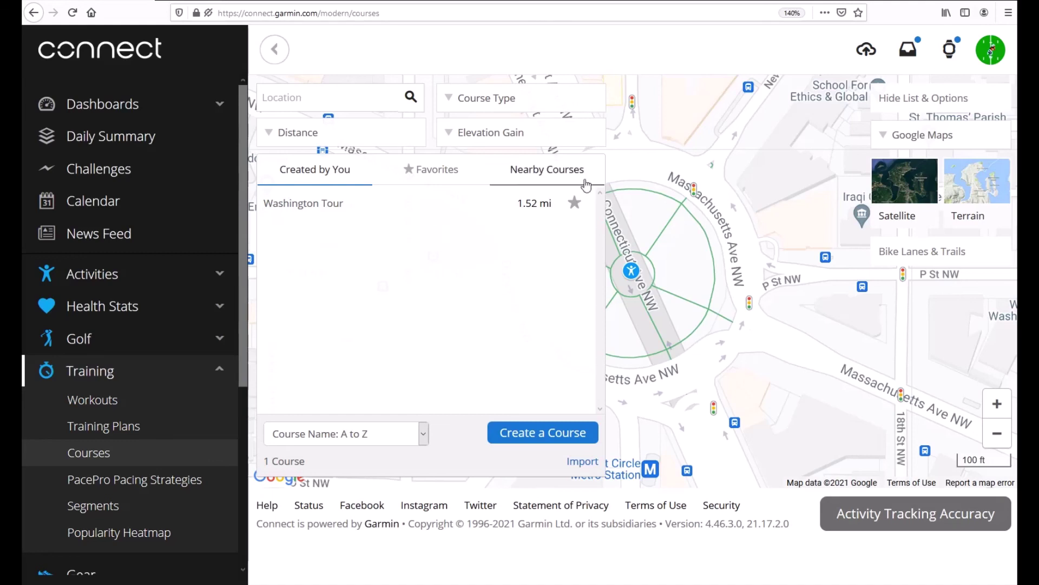
{"action": "left_click", "coordinate": [574, 204]}
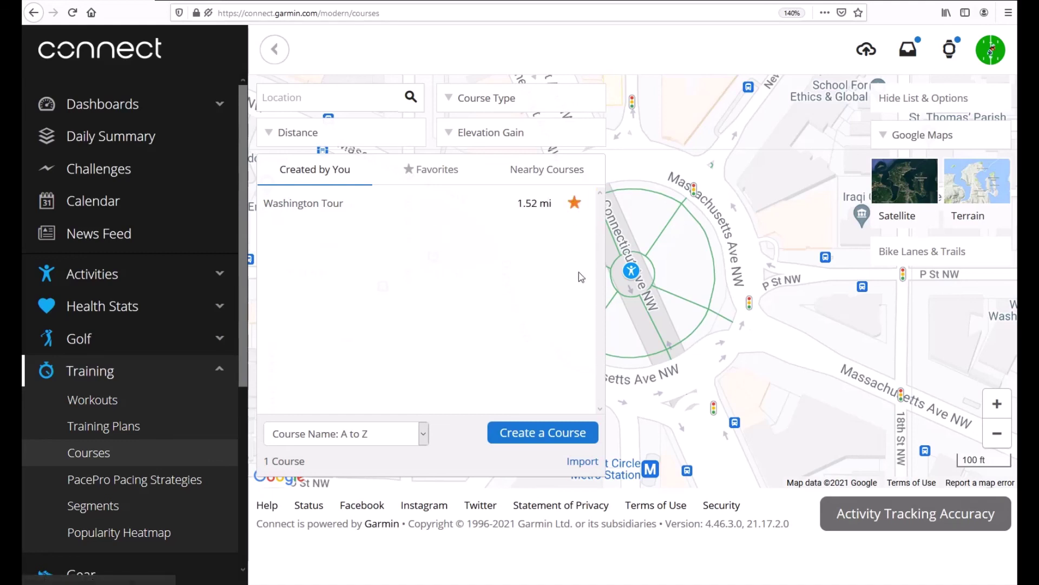
{"action": "mouse_move", "coordinate": [575, 209]}
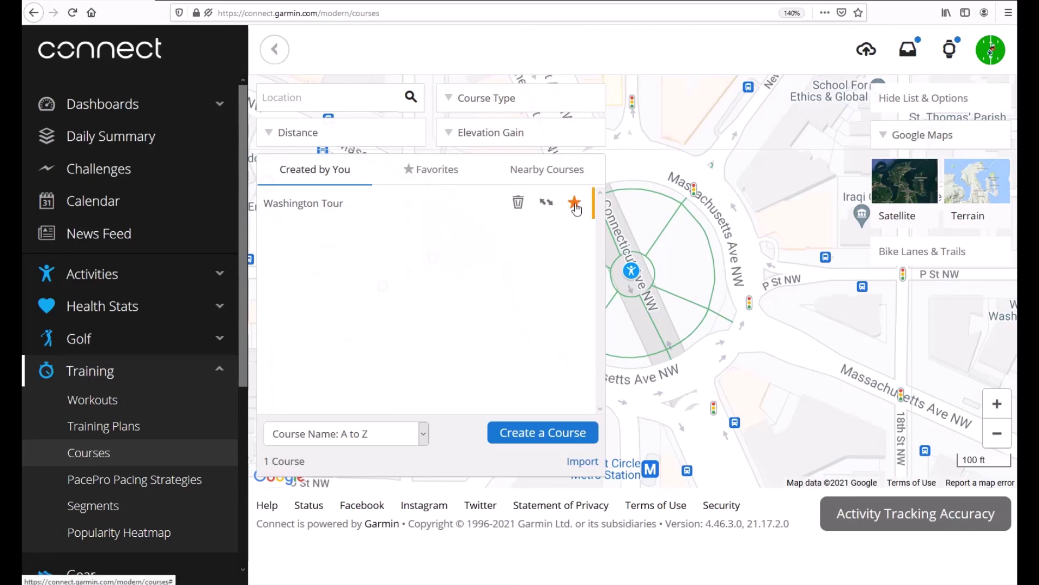
{"action": "left_click", "coordinate": [517, 206]}
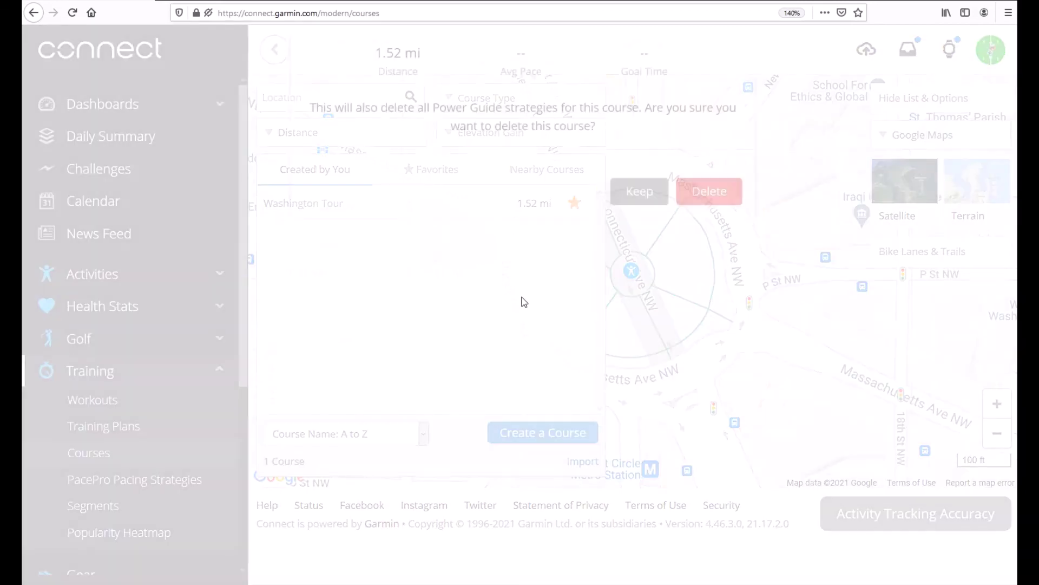
{"action": "left_click", "coordinate": [711, 290]}
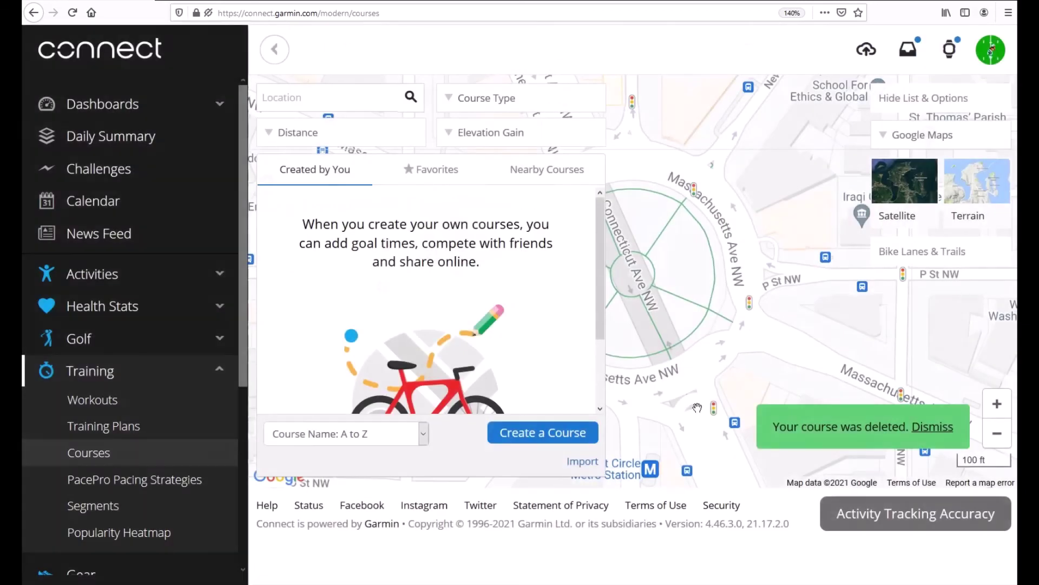